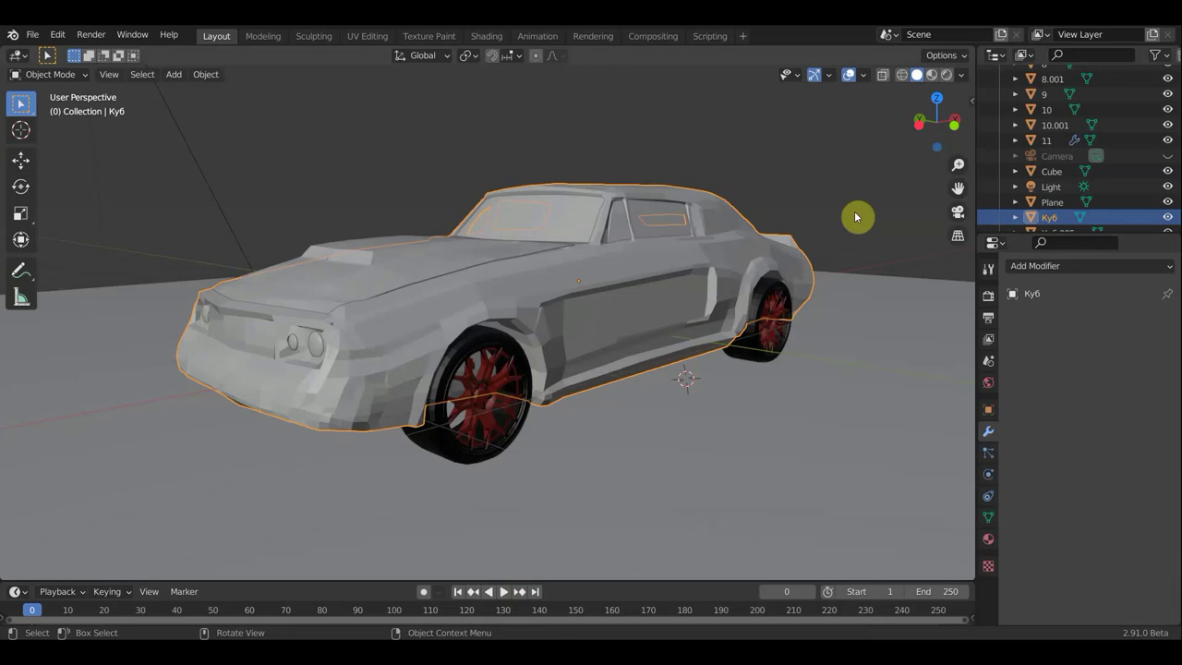
Step: Orbit and zoom to look down on the car, then around to its side
mouse_move(862, 277)
middle_down()
mouse_move(853, 364)
mouse_move(861, 352)
mouse_move(708, 390)
mouse_move(760, 332)
mouse_move(746, 295)
middle_up()
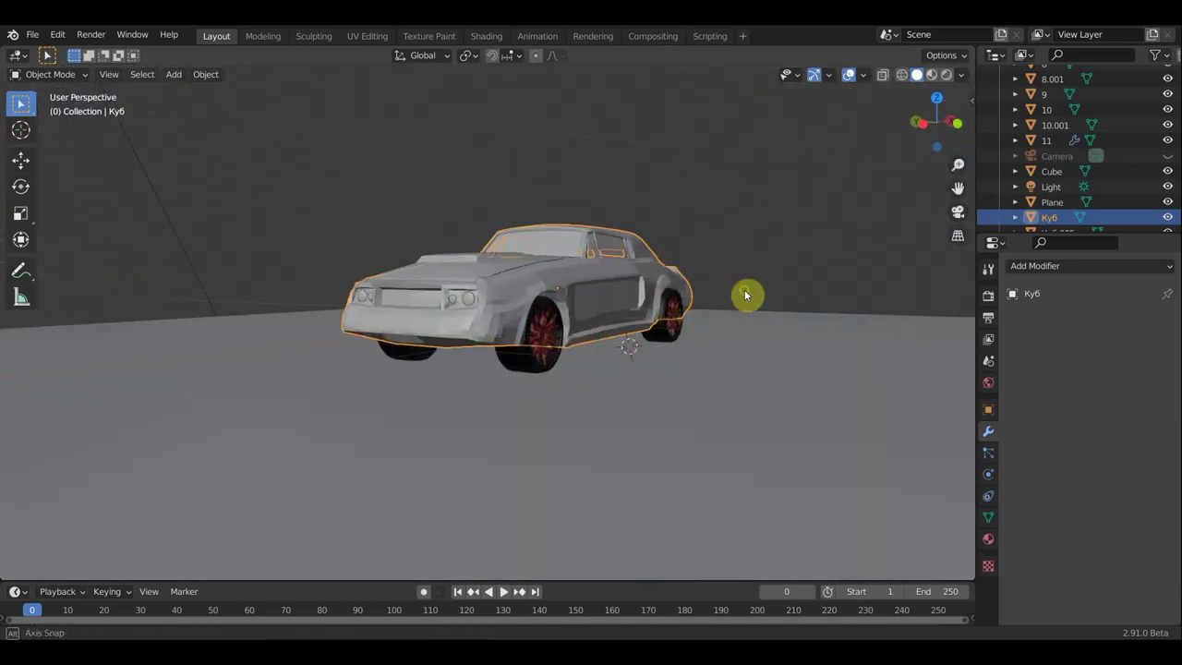
scroll(658, 309, up, 3)
mouse_move(672, 334)
middle_down()
mouse_move(643, 344)
mouse_move(686, 375)
mouse_move(536, 283)
mouse_move(585, 289)
mouse_move(577, 298)
middle_up()
Step: Select the hood and lift it straight up along Z above the car body
click(519, 435)
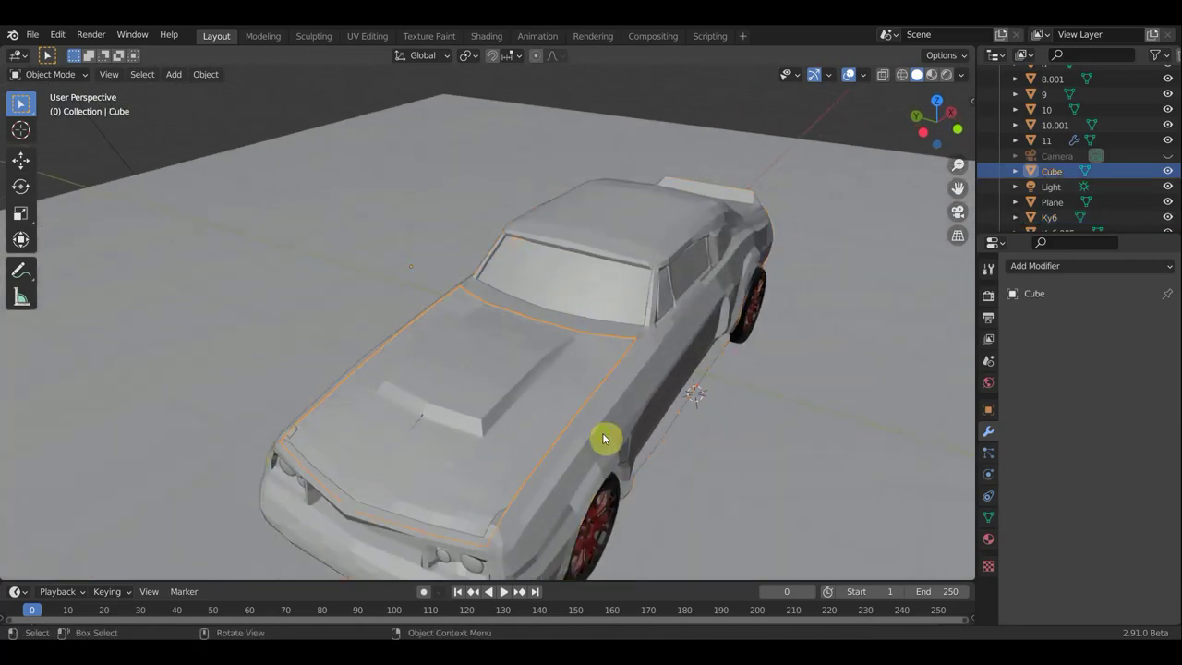
mouse_move(604, 438)
middle_down()
mouse_move(634, 438)
mouse_move(567, 453)
mouse_move(541, 382)
mouse_move(330, 330)
middle_up()
middle_drag(404, 332, 411, 330)
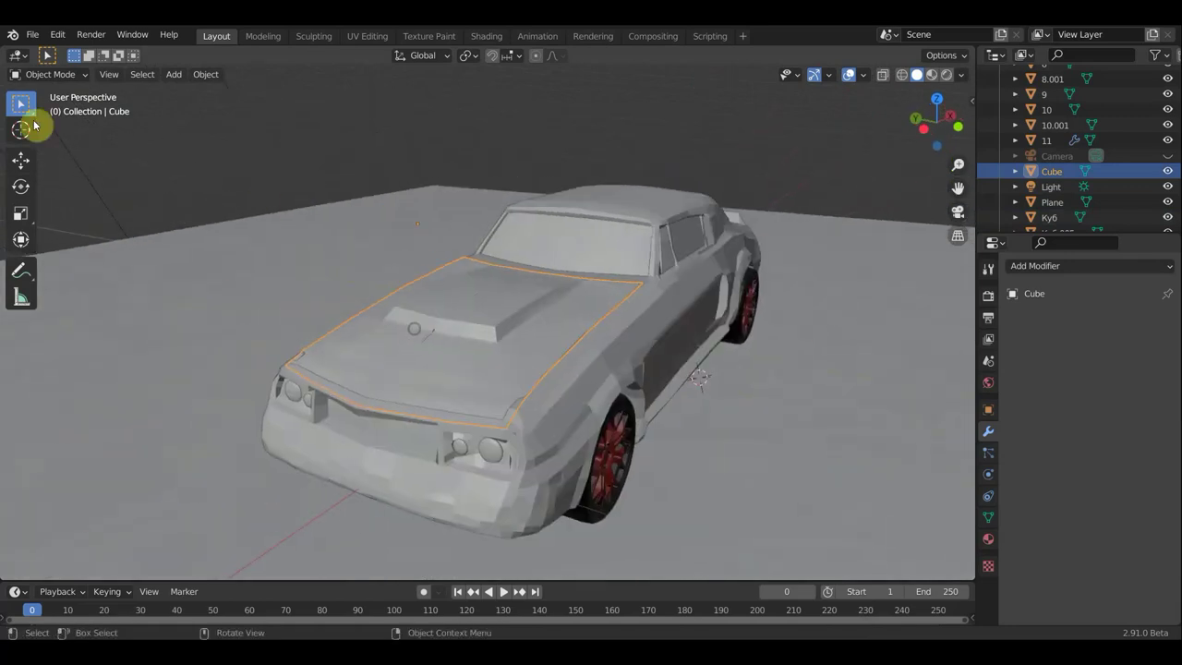
click(21, 160)
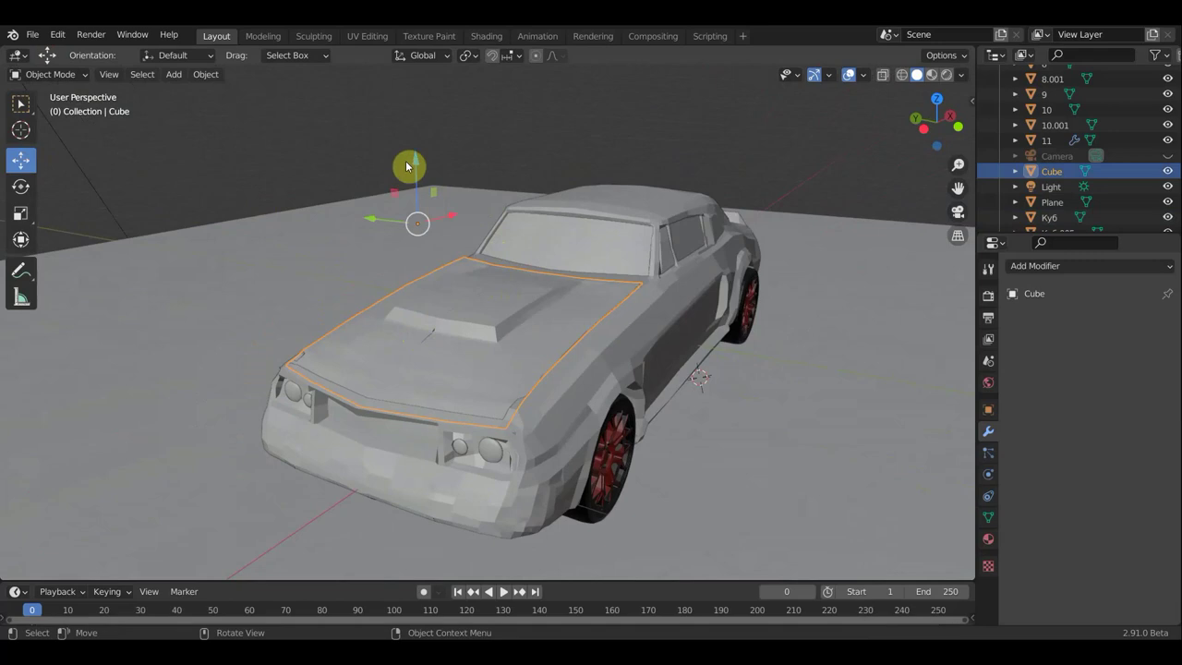
mouse_move(413, 164)
mouse_down()
mouse_move(406, 529)
mouse_move(401, 453)
mouse_up()
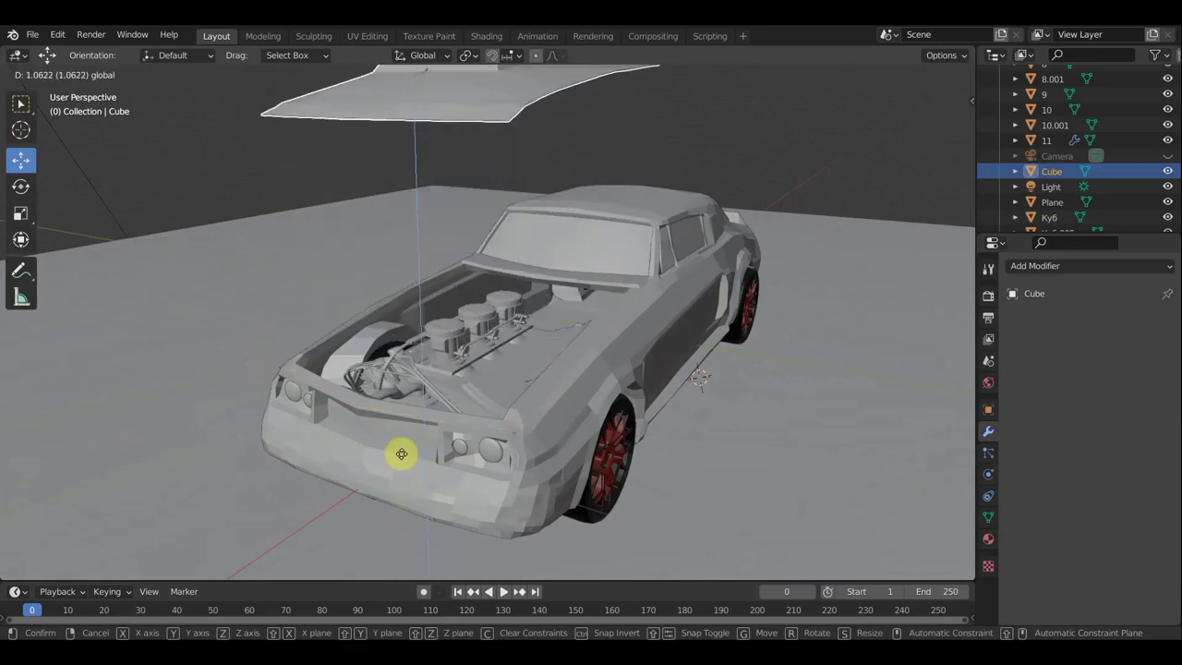
Step: Zoom and orbit to check the raised hood from the whole-car, rear and low side views
scroll(504, 384, up, 5)
scroll(554, 392, down, 3)
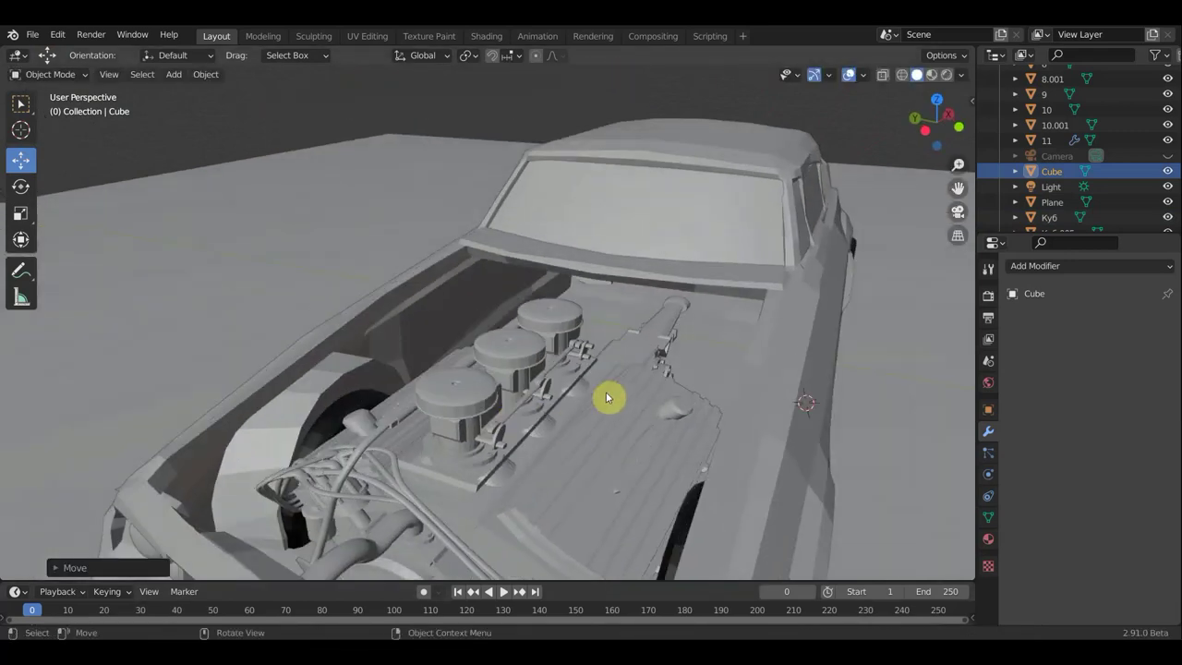
scroll(567, 427, down, 2)
mouse_move(567, 428)
middle_down()
mouse_move(581, 430)
mouse_move(501, 409)
mouse_move(342, 398)
mouse_move(396, 415)
middle_up()
mouse_move(599, 415)
middle_down()
mouse_move(402, 410)
mouse_move(409, 435)
mouse_move(528, 423)
middle_up()
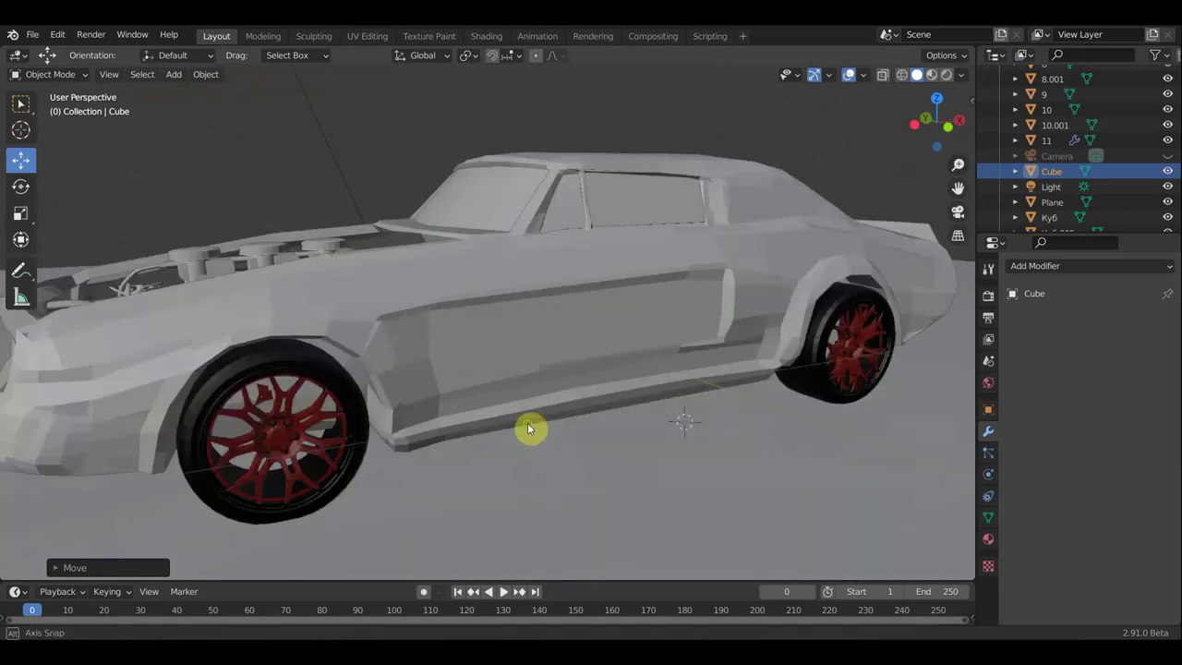
scroll(712, 430, down, 4)
mouse_move(712, 434)
middle_down()
mouse_move(770, 462)
mouse_move(707, 443)
middle_up()
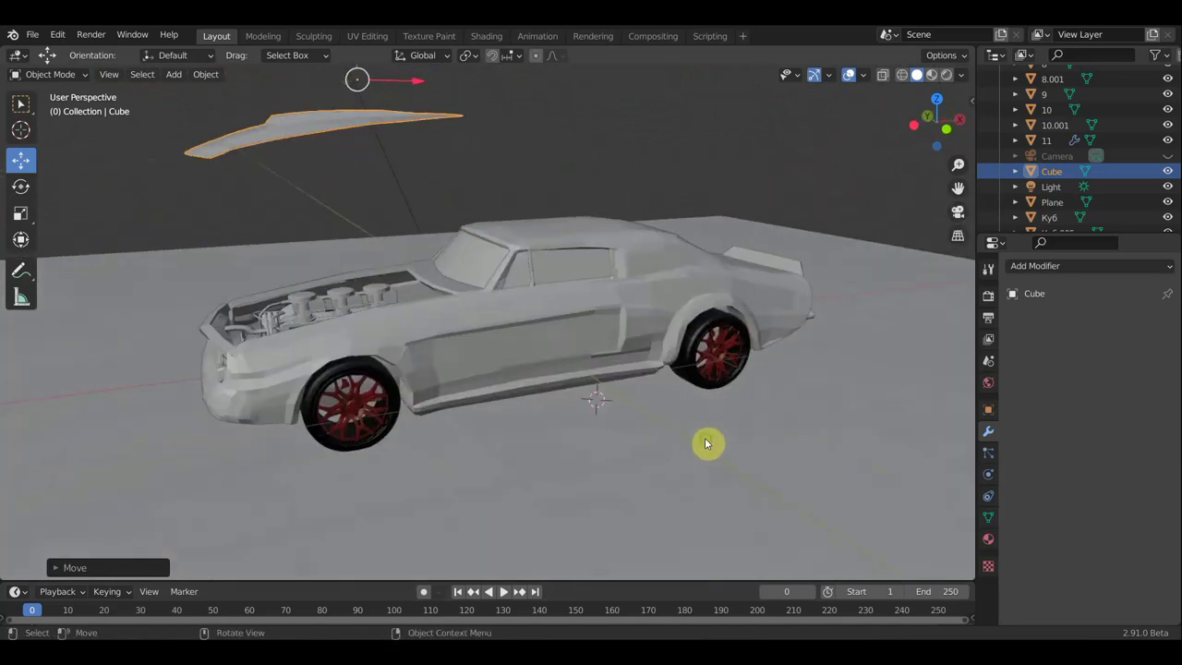
Step: Hide window objects 7, 9 and Ку6.005 in the Outliner to reveal the interior
click(563, 274)
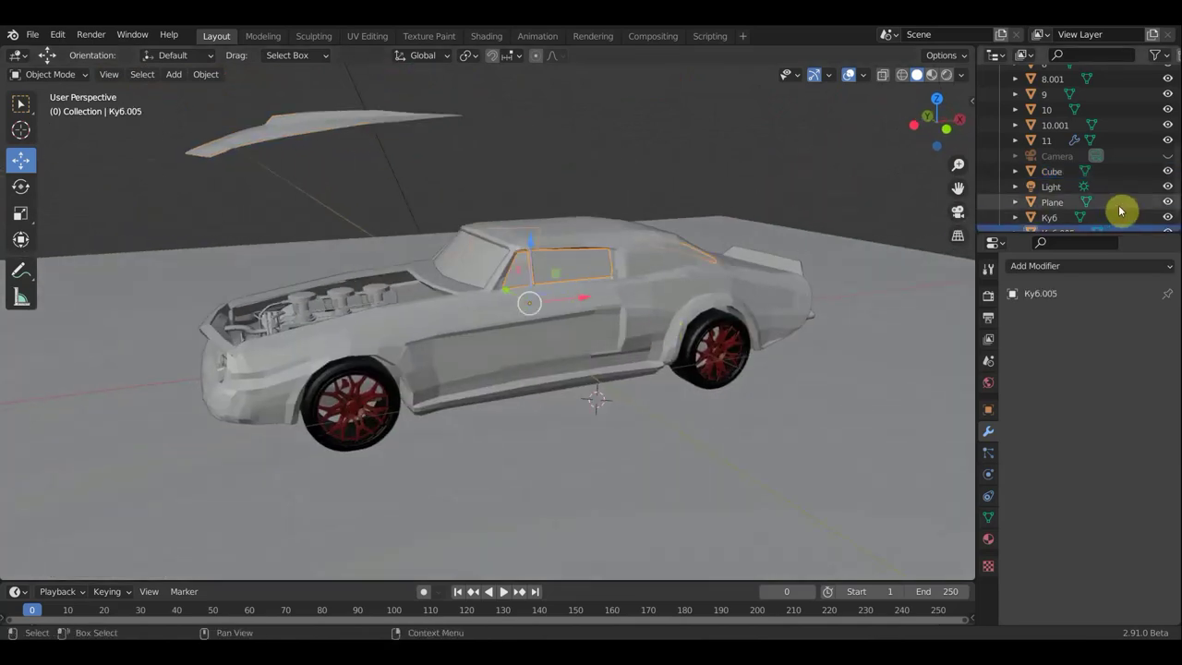
scroll(1144, 126, up, 2)
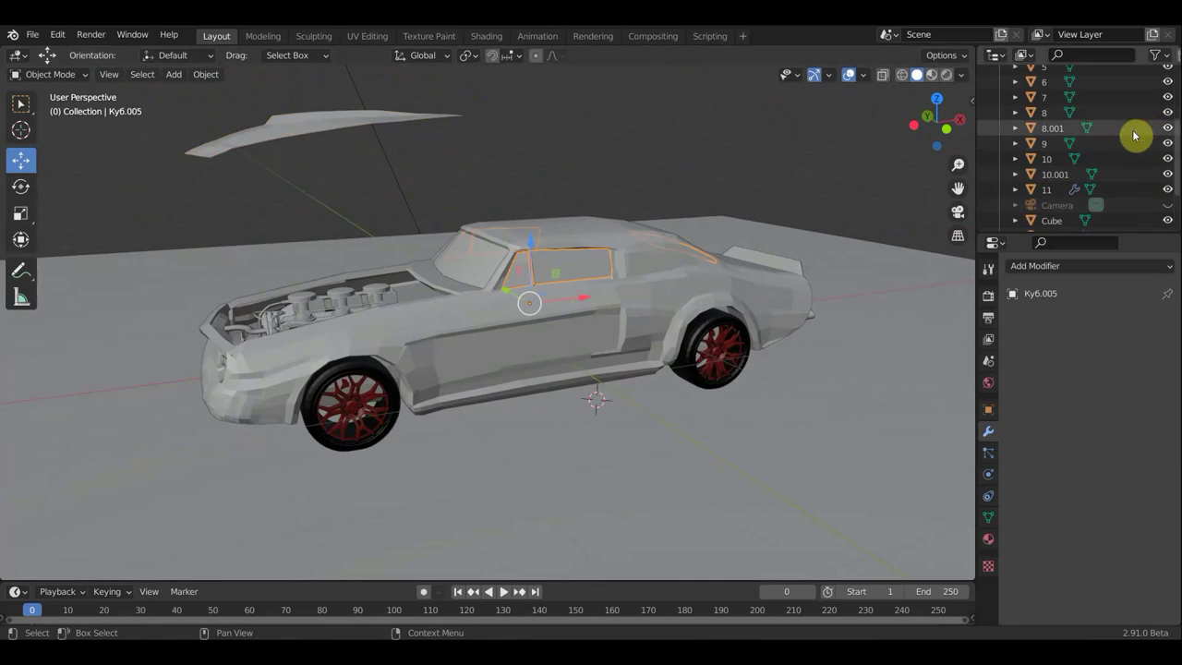
scroll(1143, 130, up, 3)
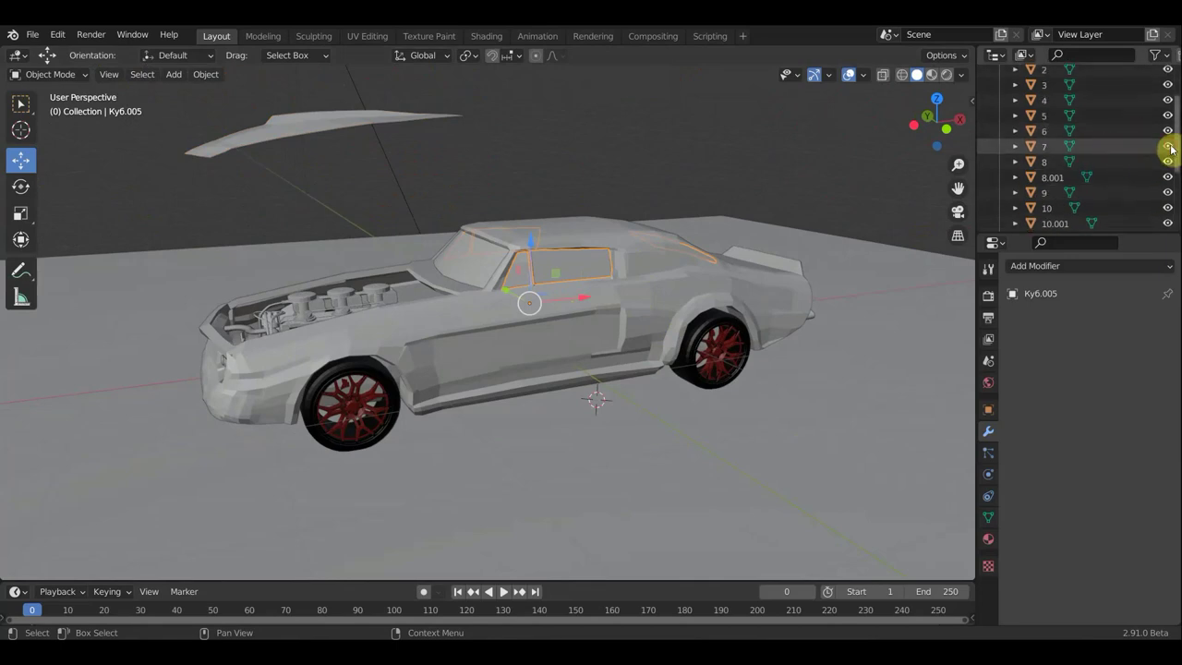
click(1166, 147)
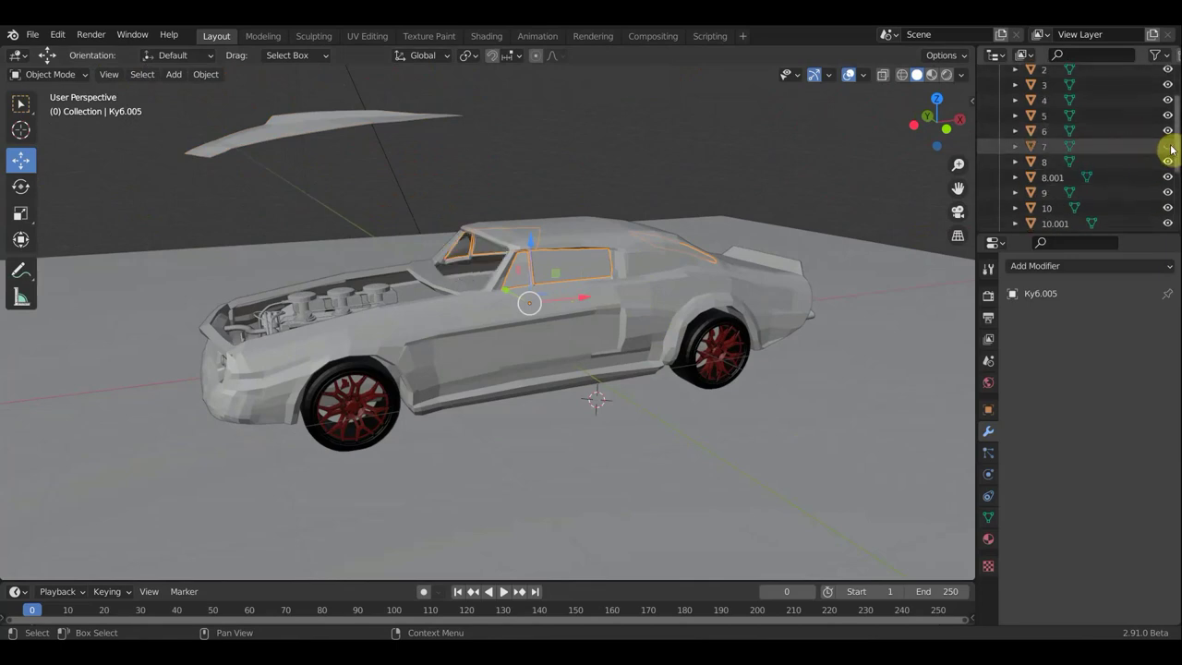
click(1168, 192)
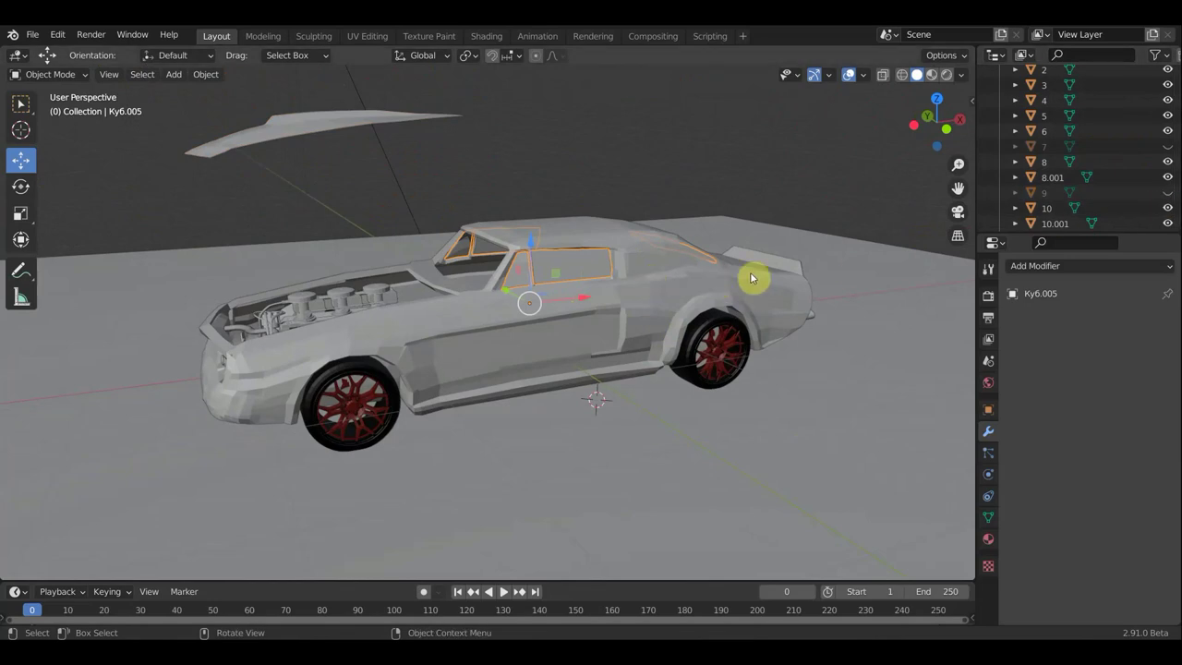
scroll(1110, 192, down, 1)
scroll(1110, 190, down, 2)
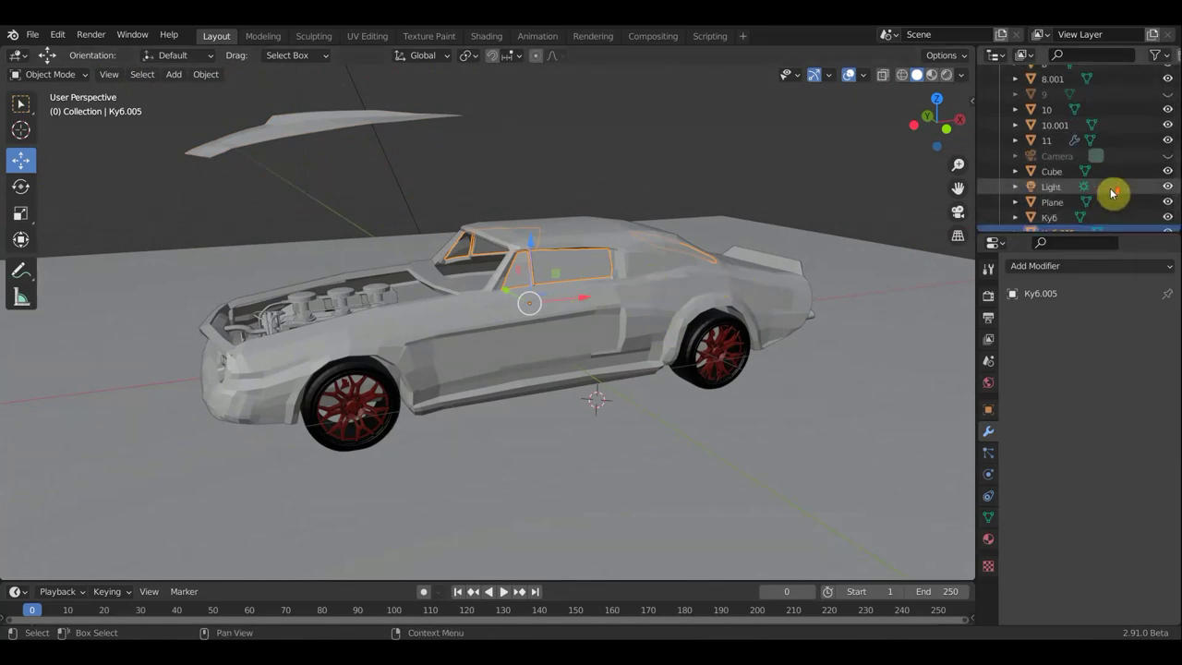
scroll(1112, 194, down, 2)
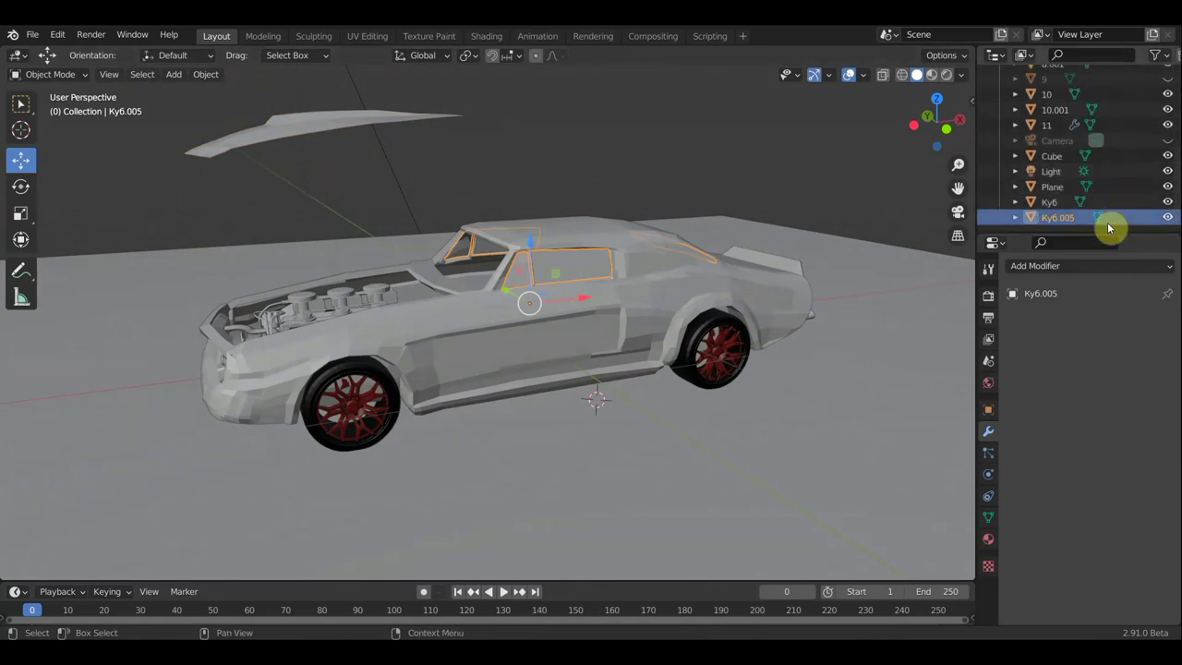
click(1165, 218)
mouse_move(965, 268)
middle_down()
mouse_move(932, 284)
mouse_move(974, 280)
mouse_move(932, 290)
mouse_move(675, 327)
mouse_move(696, 361)
mouse_move(897, 336)
mouse_move(813, 364)
mouse_move(604, 339)
middle_up()
Step: Orbit and zoom through the car's interior to inspect the engine bay and cabin walls
scroll(676, 325, up, 5)
mouse_move(649, 303)
middle_down()
mouse_move(627, 281)
mouse_move(591, 290)
mouse_move(825, 361)
mouse_move(915, 509)
mouse_move(931, 572)
middle_up()
scroll(707, 462, up, 3)
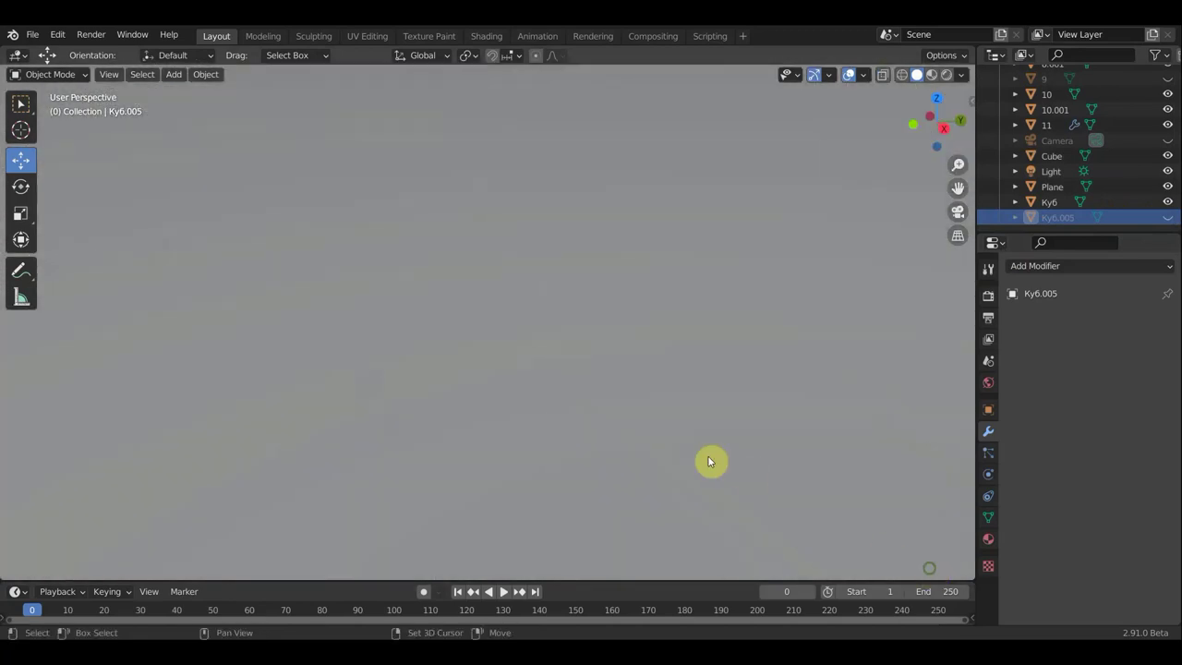
scroll(712, 453, down, 3)
scroll(488, 406, up, 2)
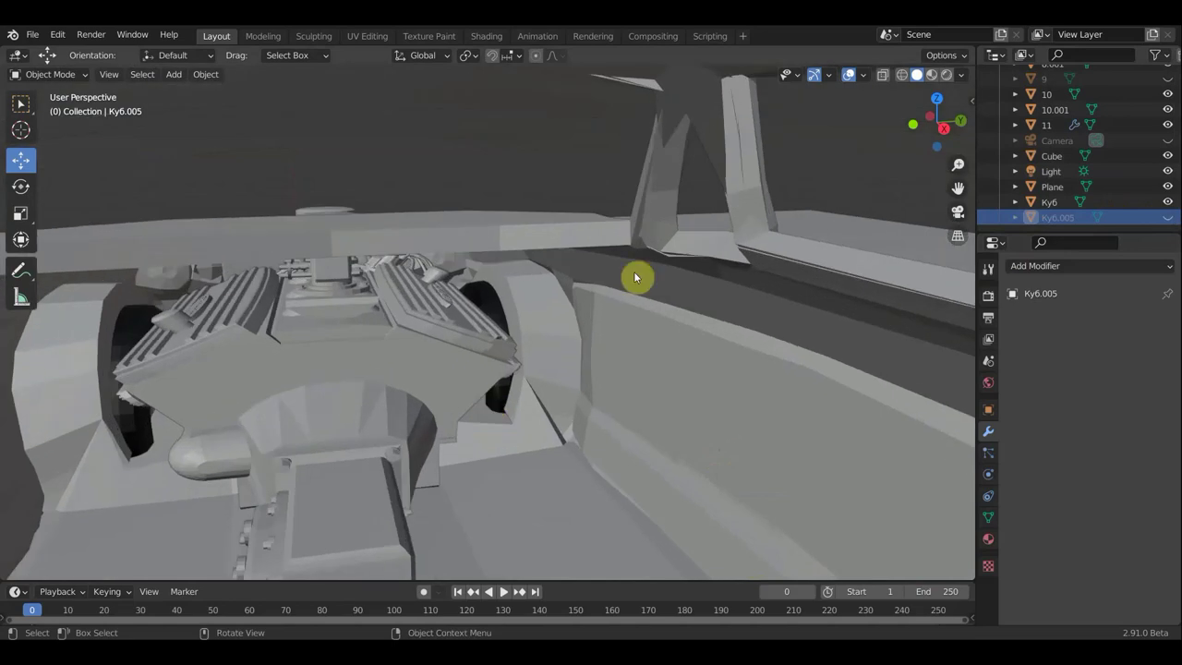
mouse_move(487, 299)
middle_down()
mouse_move(541, 264)
mouse_move(276, 237)
mouse_move(300, 237)
mouse_move(216, 243)
mouse_move(496, 227)
middle_up()
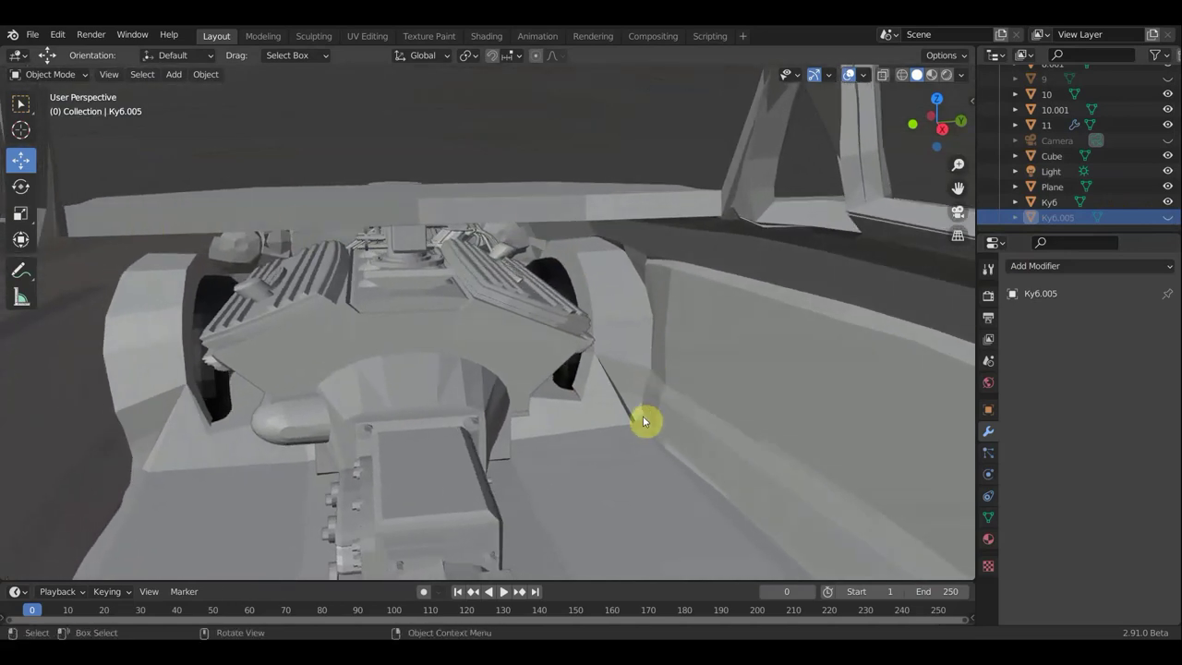
mouse_move(641, 416)
middle_down()
mouse_move(715, 441)
mouse_move(737, 436)
mouse_move(729, 422)
mouse_move(642, 425)
mouse_move(789, 425)
mouse_move(871, 404)
mouse_move(833, 362)
middle_up()
scroll(641, 425, down, 5)
scroll(805, 421, down, 4)
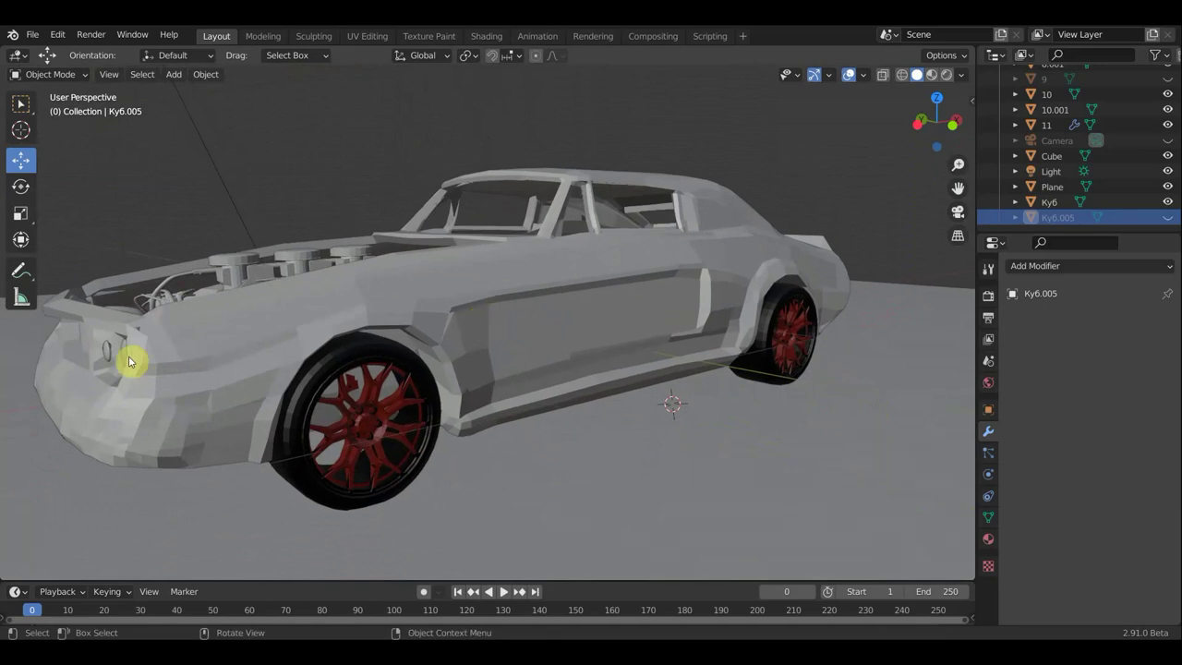
mouse_move(788, 229)
middle_down()
mouse_move(723, 230)
mouse_move(659, 253)
mouse_move(782, 240)
mouse_move(751, 251)
middle_up()
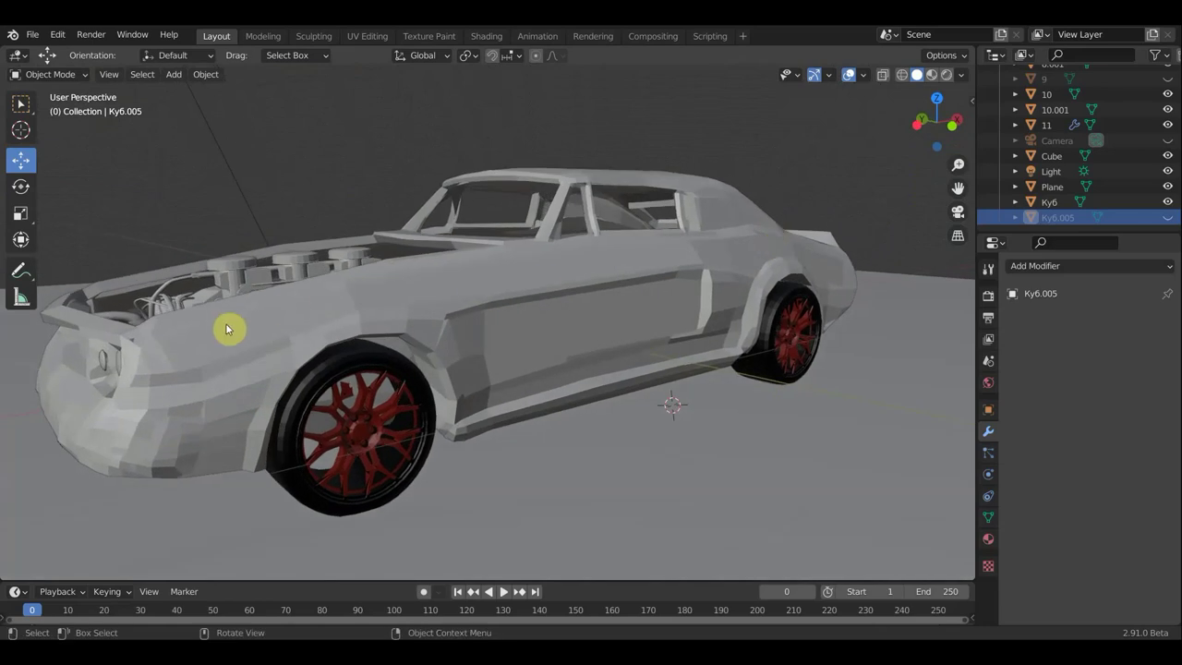
middle_drag(336, 311, 438, 312)
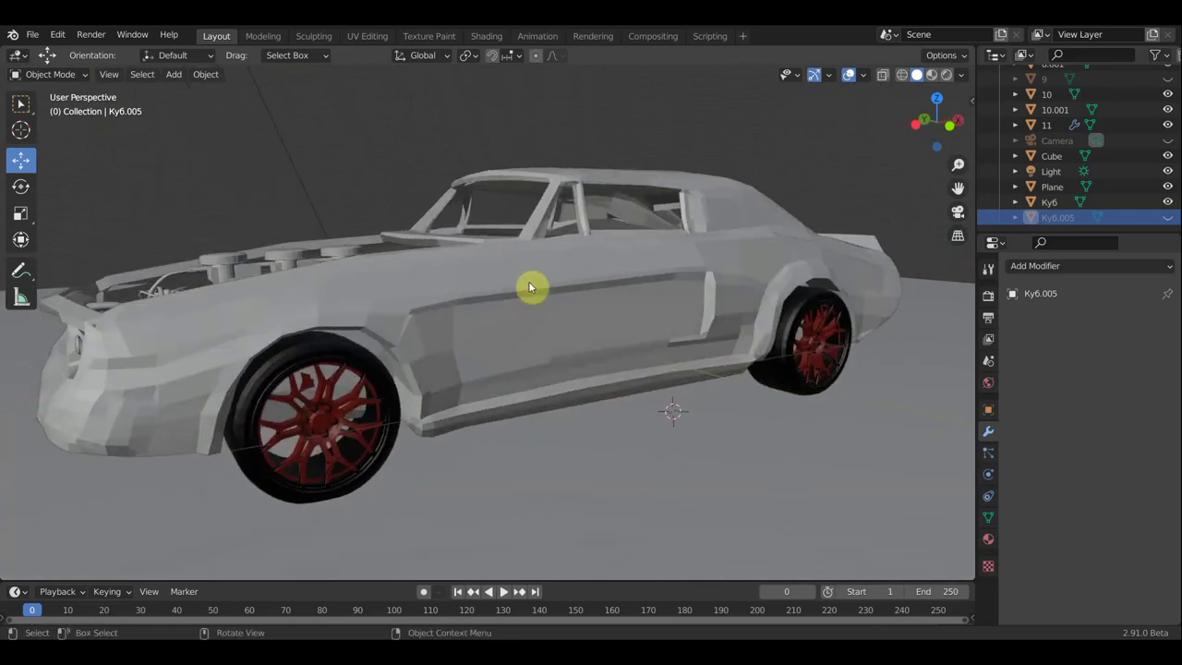
Step: Select body Ku6 and view the car in Material Preview shading from the side
click(463, 280)
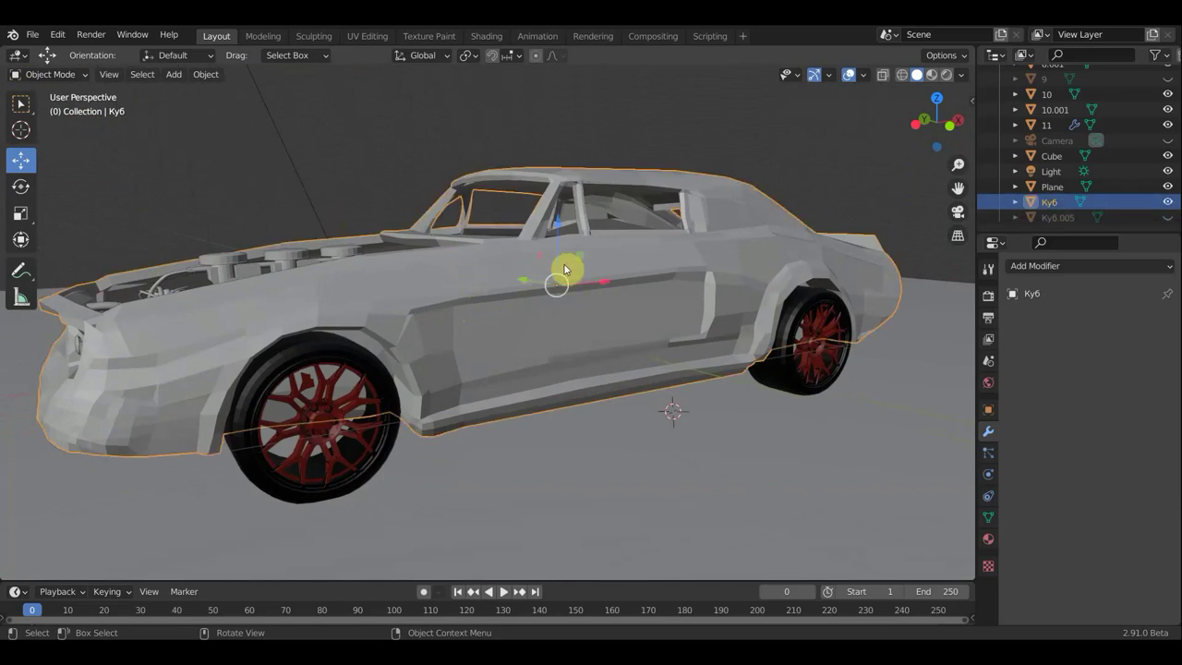
click(932, 73)
scroll(767, 232, up, 1)
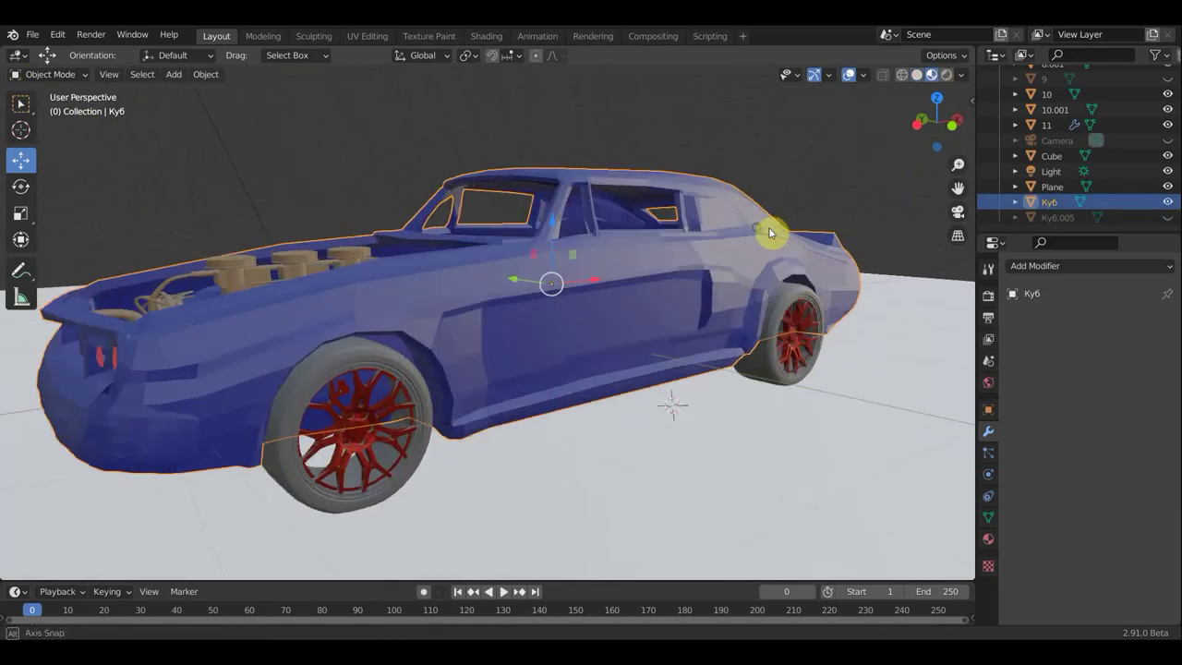
scroll(637, 310, up, 2)
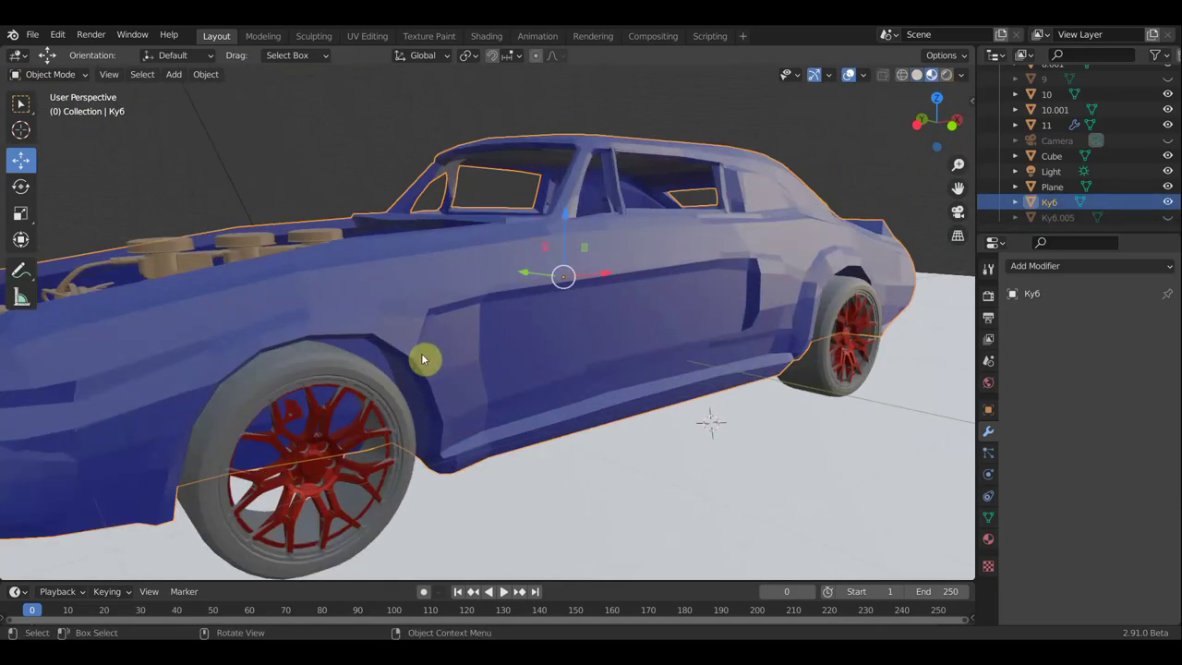
middle_drag(422, 358, 388, 351)
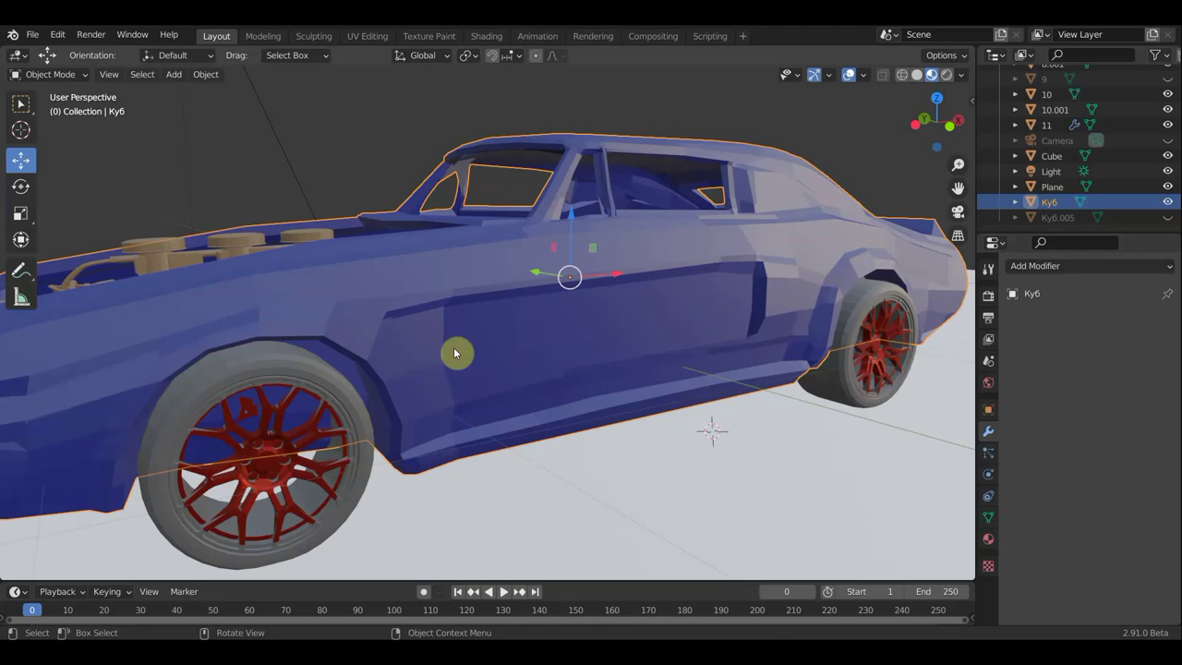
scroll(448, 326, down, 2)
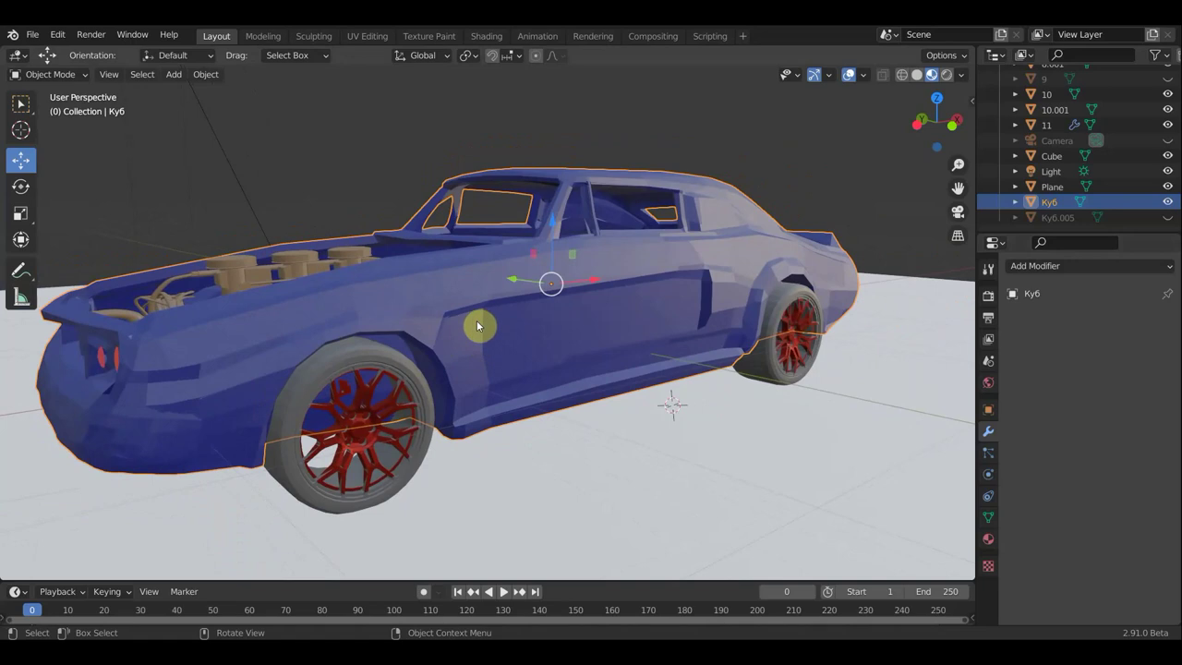
Step: Shade the car body flat, then enable Auto Smooth at an 18.2° angle
right_click(477, 318)
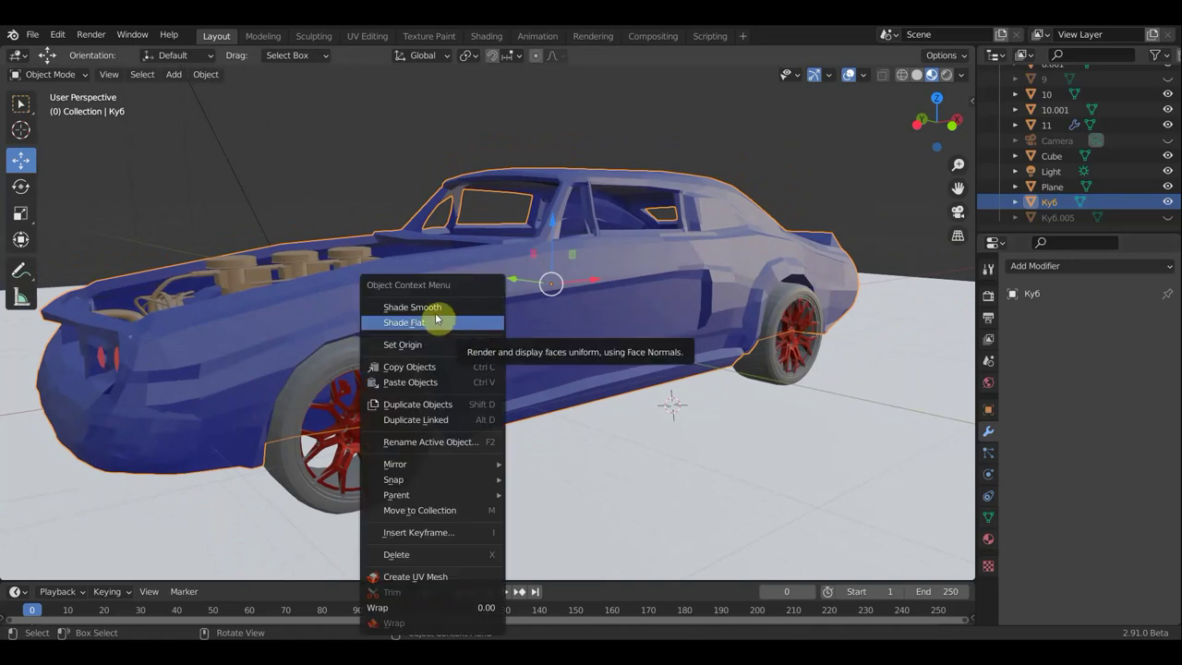
click(453, 307)
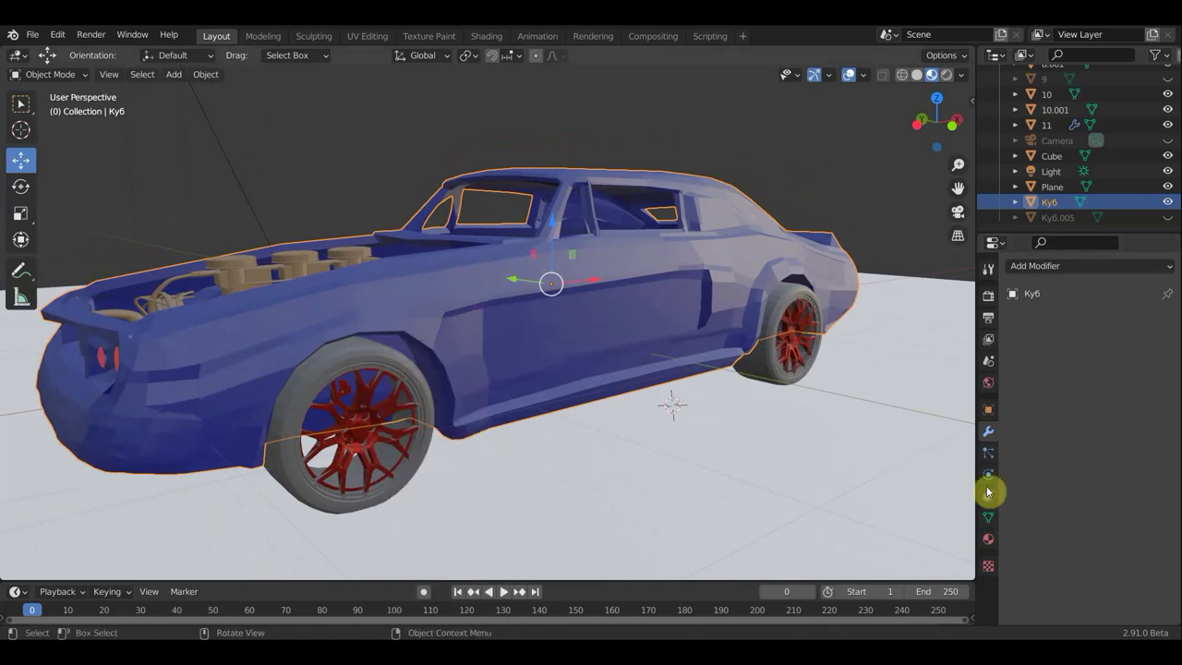
click(992, 520)
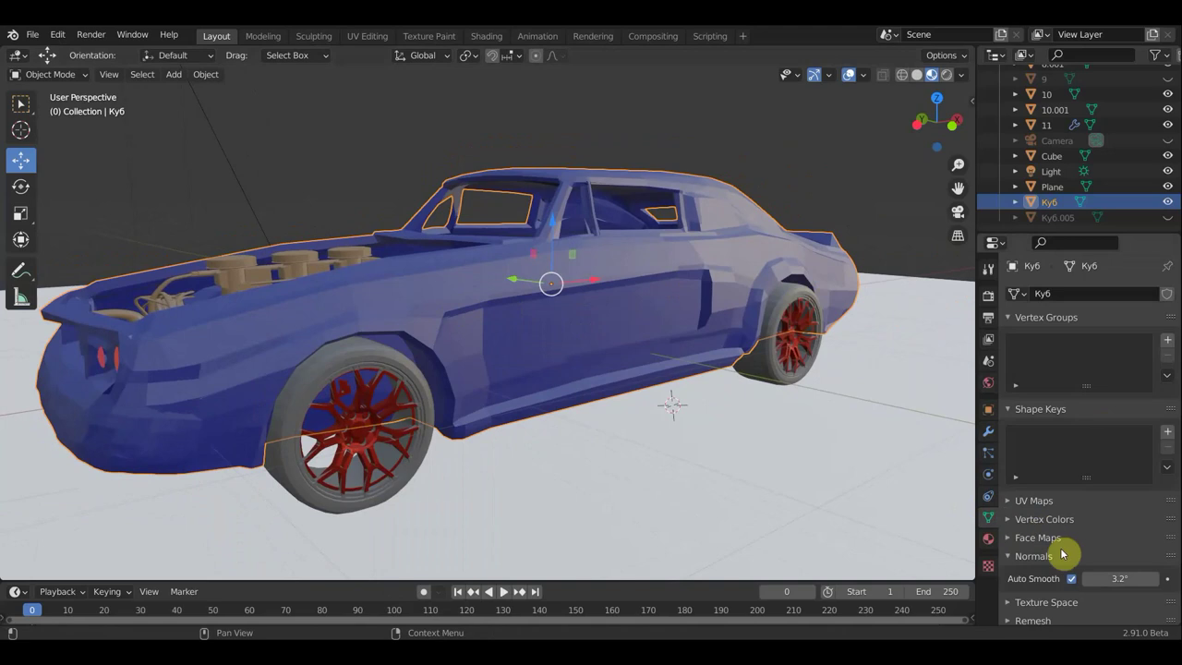
click(1072, 579)
click(1072, 580)
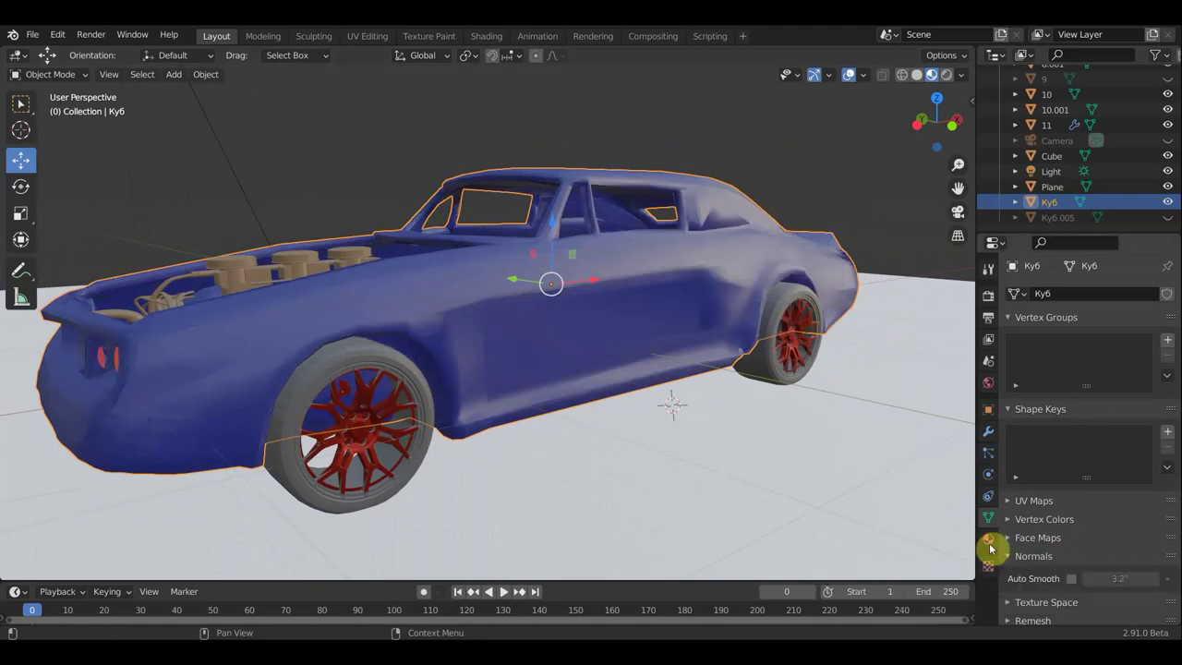
click(1073, 580)
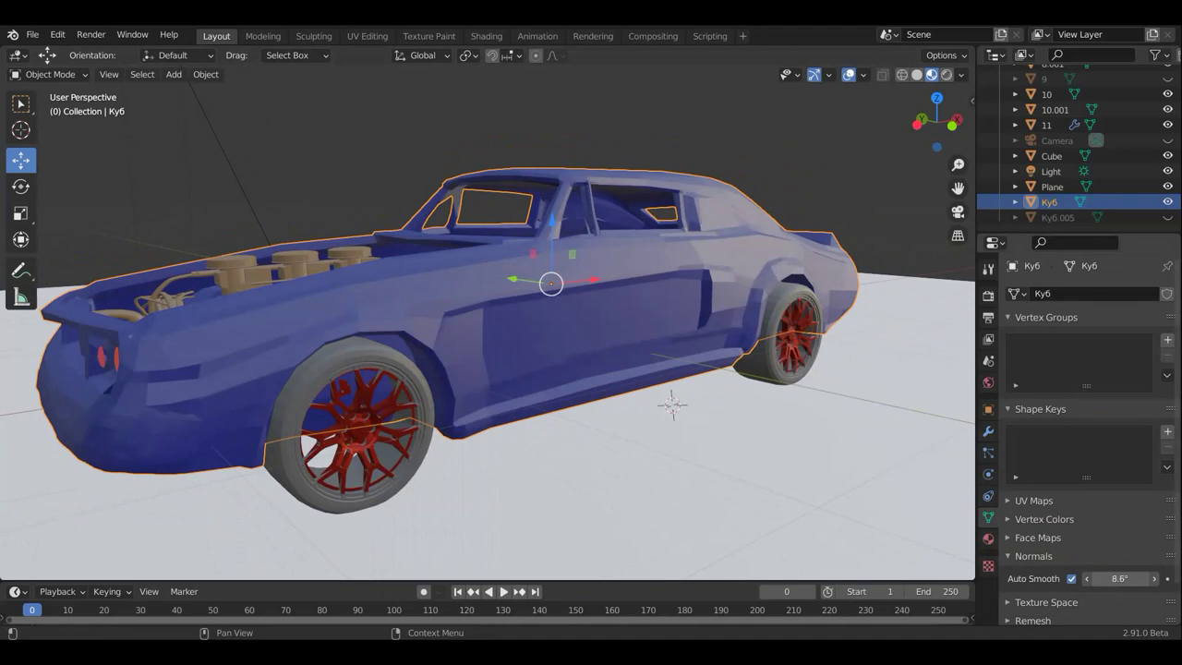
mouse_move(1120, 578)
mouse_down()
mouse_move(1136, 579)
mouse_move(1110, 578)
mouse_up()
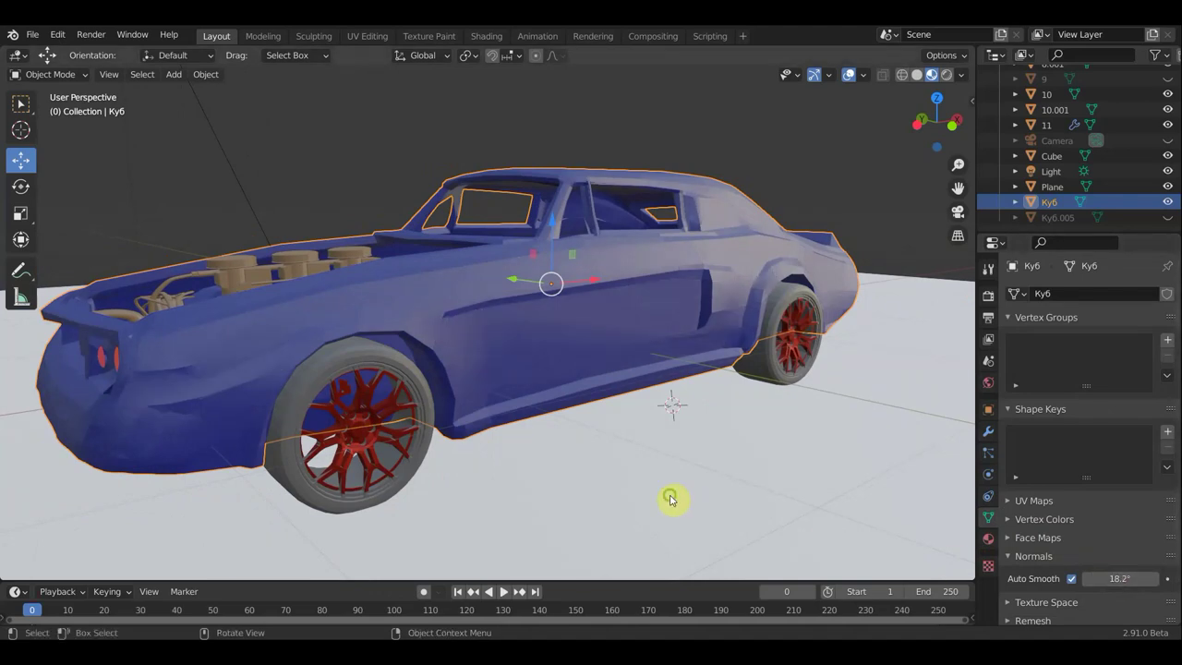
mouse_move(671, 500)
middle_down()
mouse_move(480, 504)
mouse_move(428, 490)
mouse_move(628, 502)
mouse_move(714, 490)
middle_up()
scroll(427, 490, up, 3)
scroll(453, 491, down, 4)
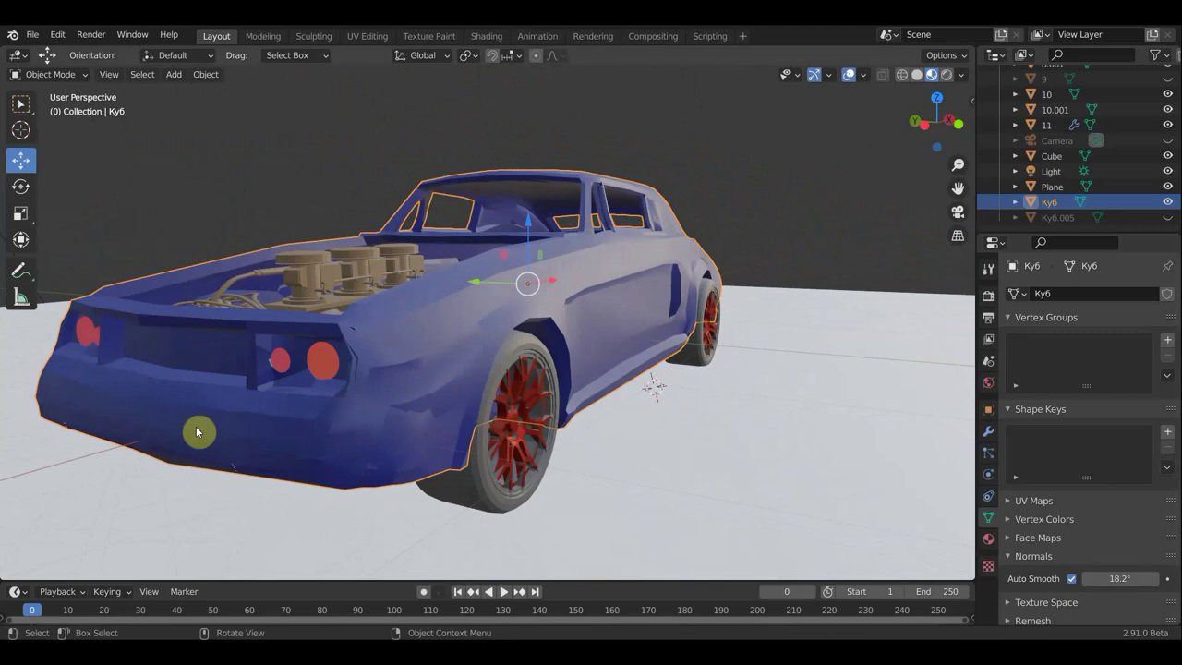
middle_drag(283, 423, 283, 423)
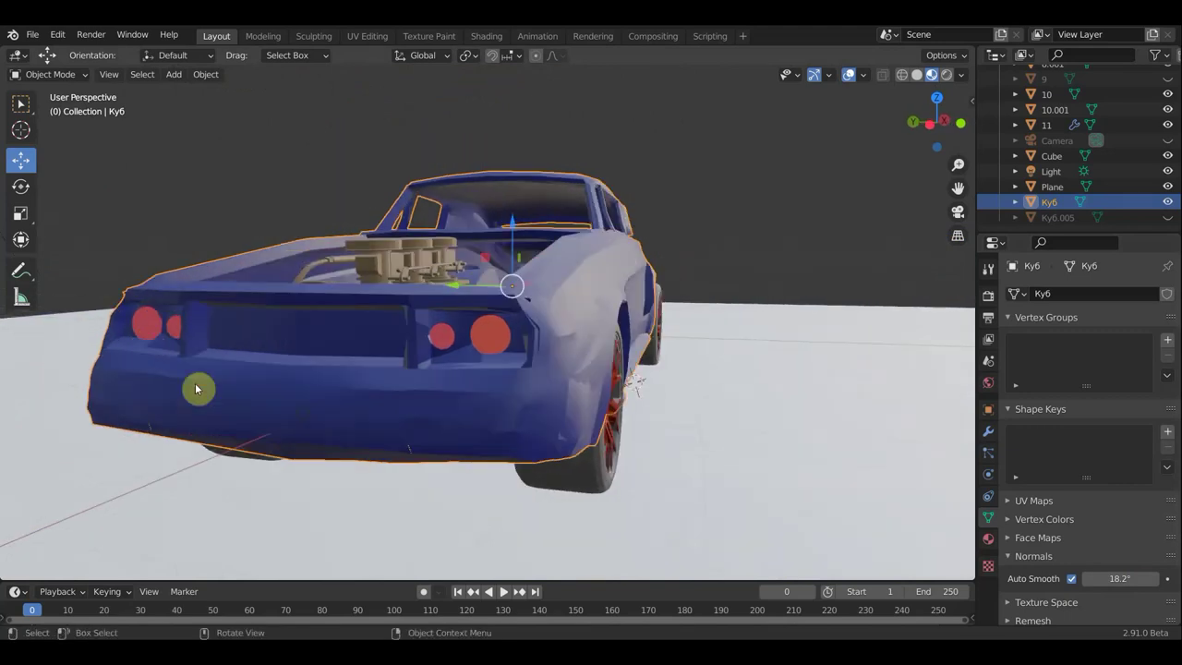
middle_drag(493, 422, 103, 382)
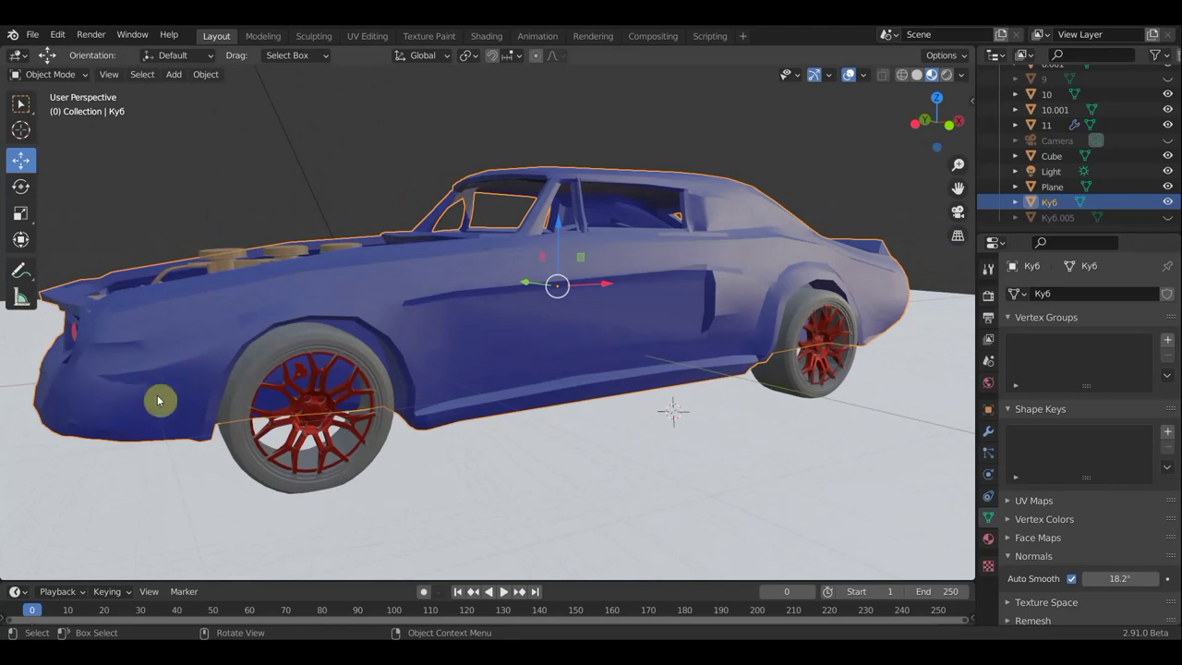
middle_drag(378, 430, 194, 325)
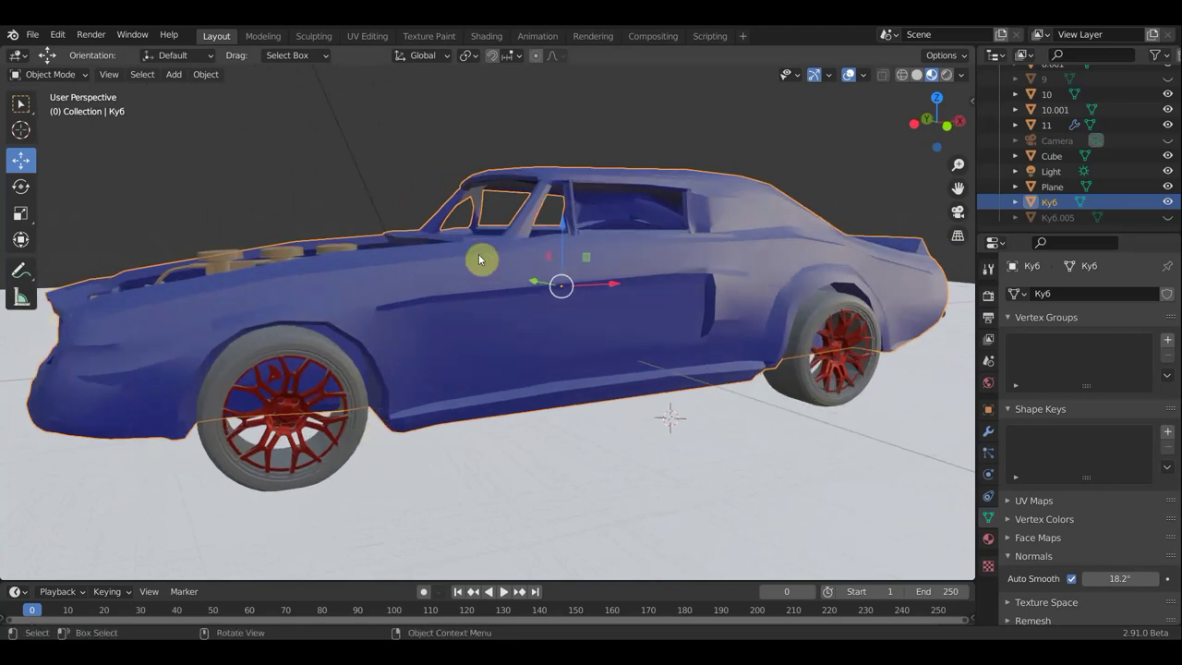
mouse_move(501, 311)
middle_down()
mouse_move(440, 312)
mouse_move(435, 274)
middle_up()
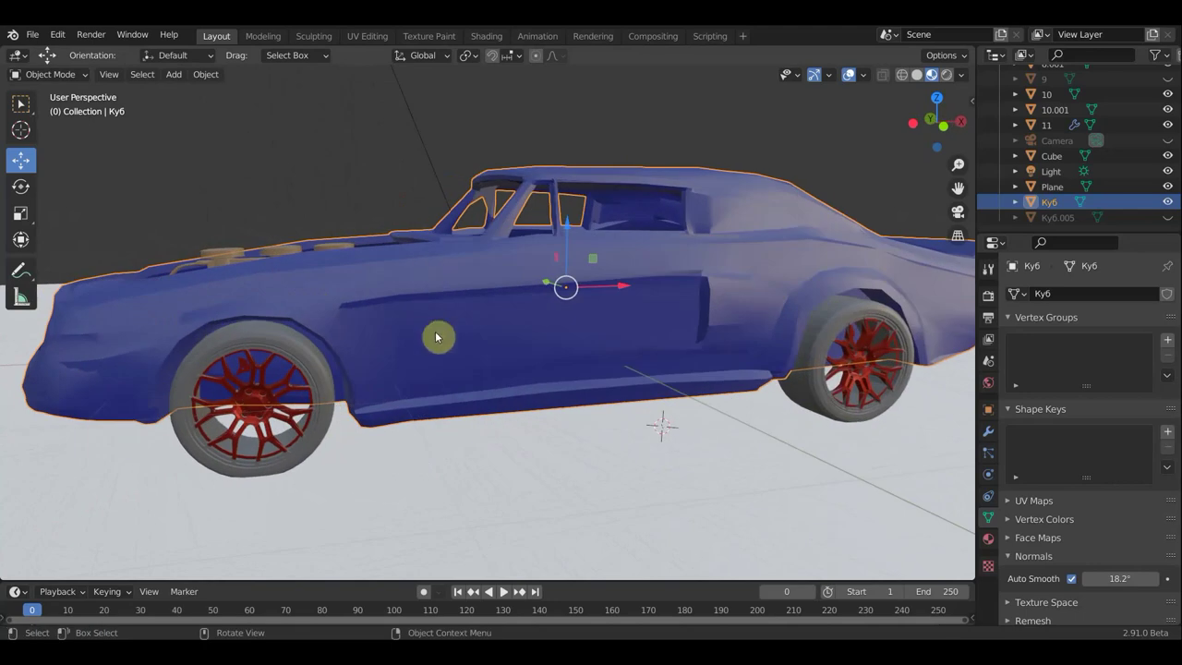
middle_drag(686, 360, 684, 361)
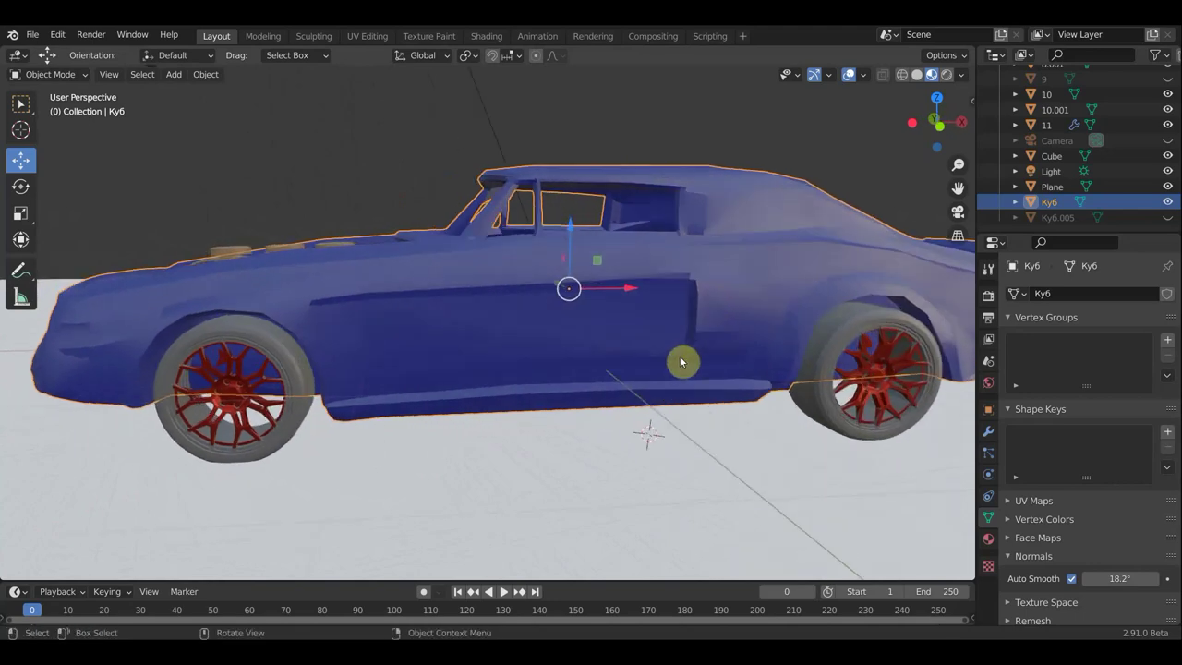
mouse_move(603, 351)
middle_down()
mouse_move(734, 360)
mouse_move(620, 343)
mouse_move(649, 343)
mouse_move(654, 369)
middle_up()
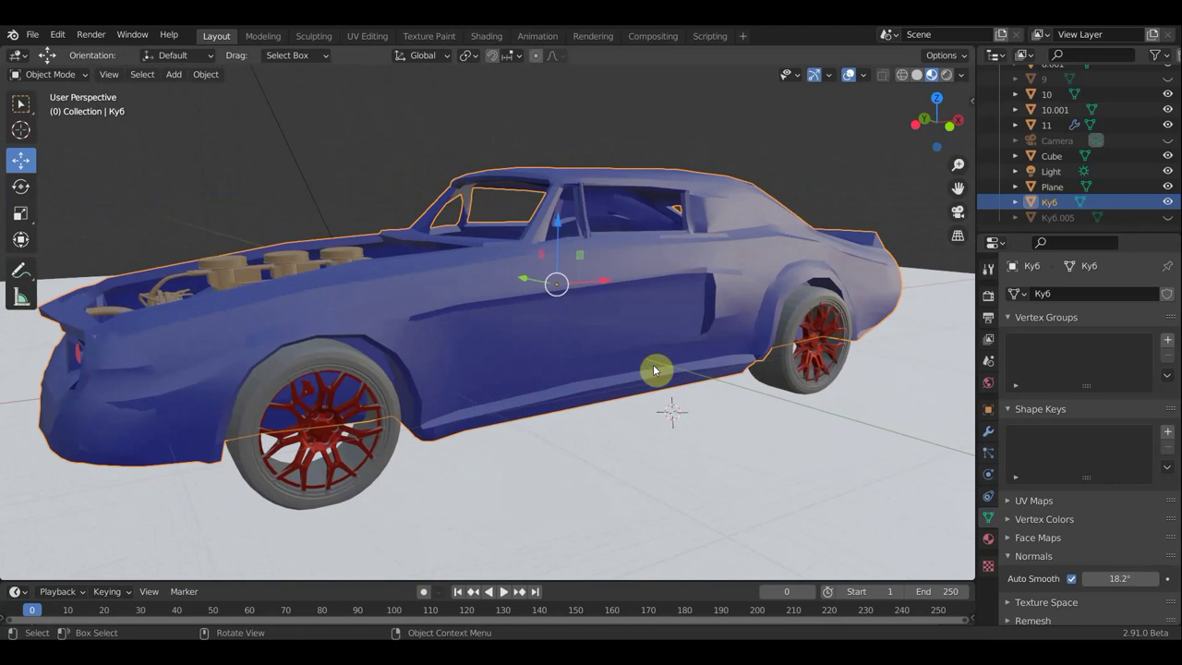
Step: Undo the last Auto Smooth change and set the body's Auto Smooth angle to 180°
click(56, 75)
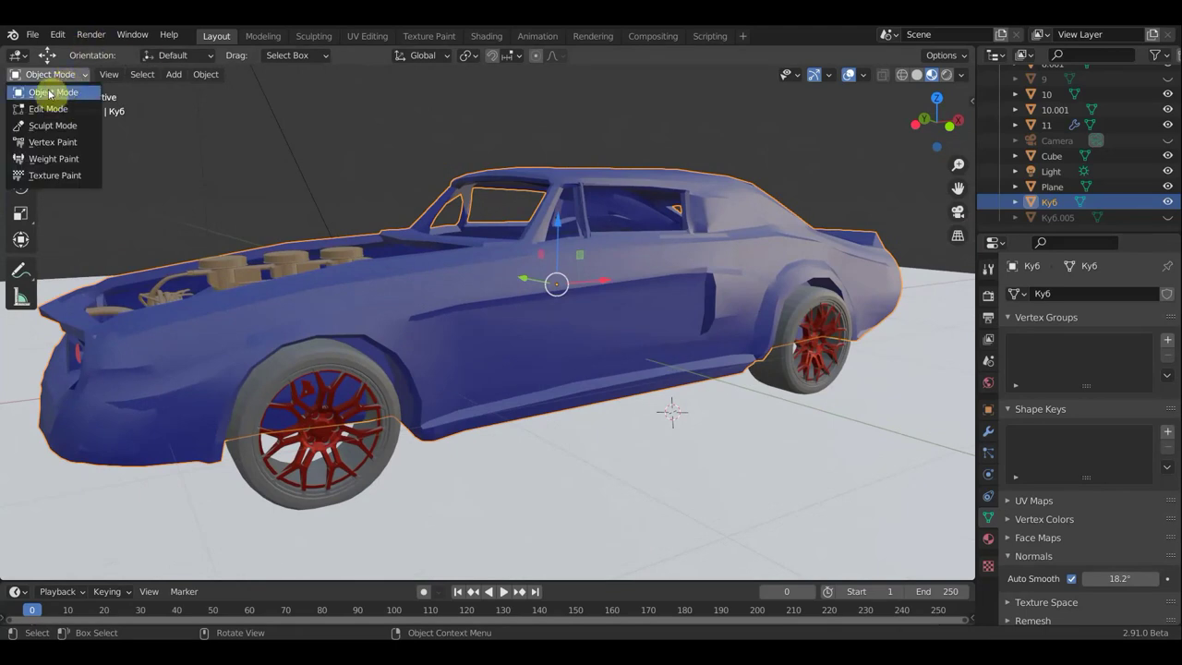
click(51, 94)
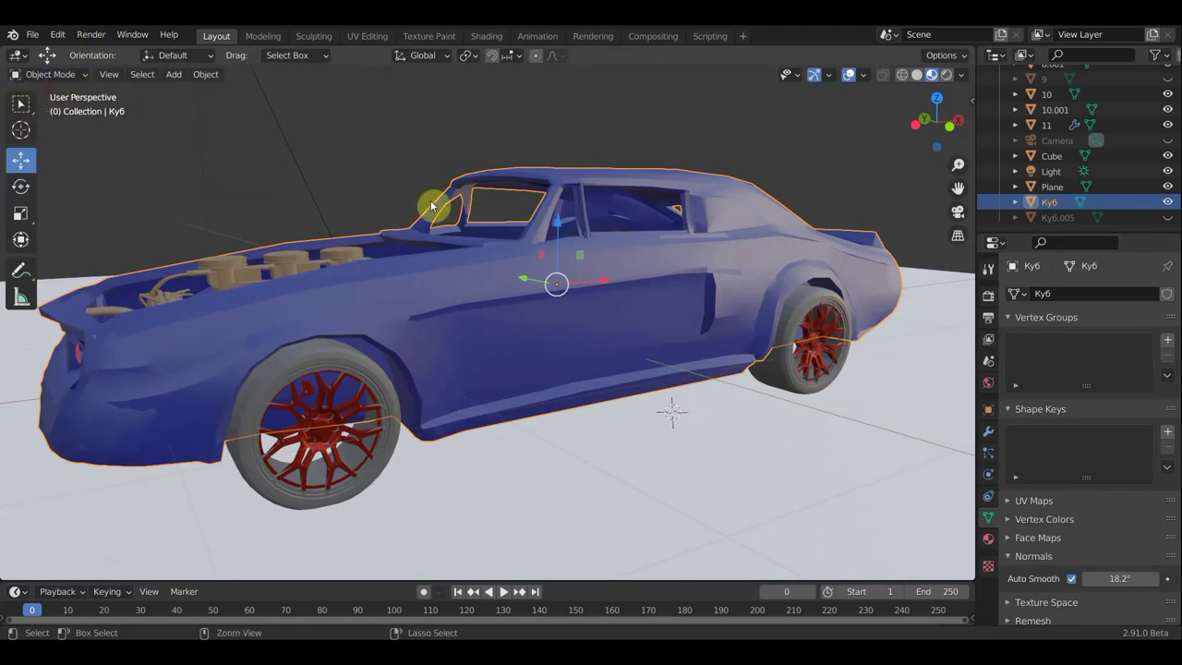
key(ctrl+z)
key(ctrl+z)
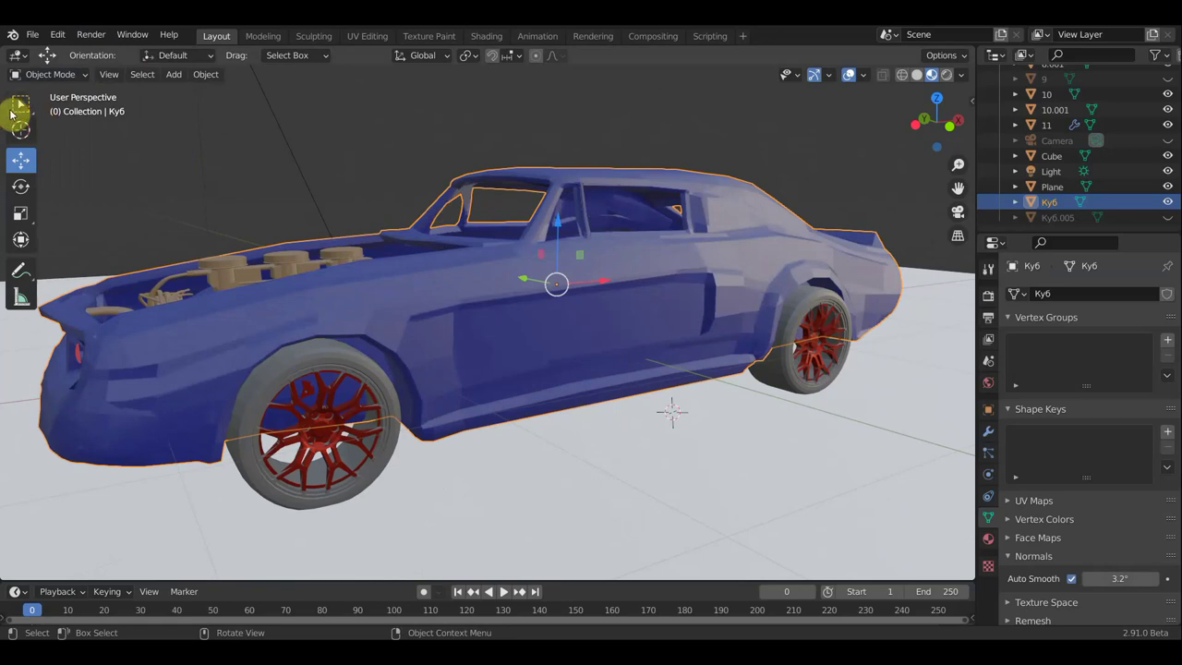
click(20, 104)
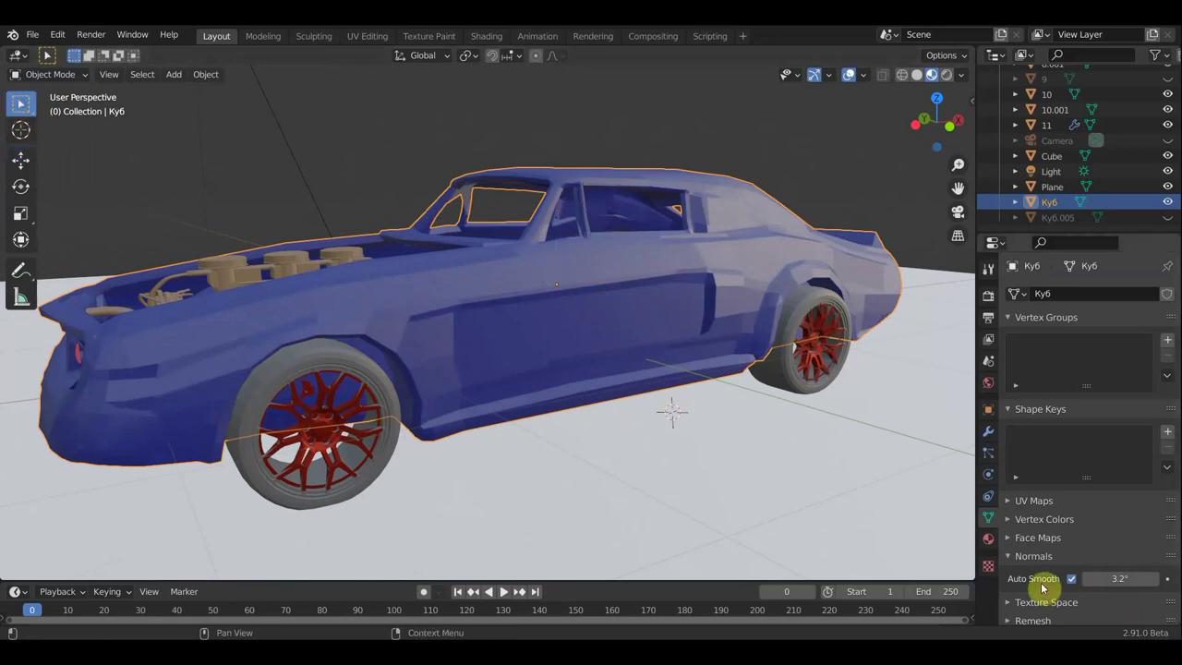
click(1118, 580)
text(180)
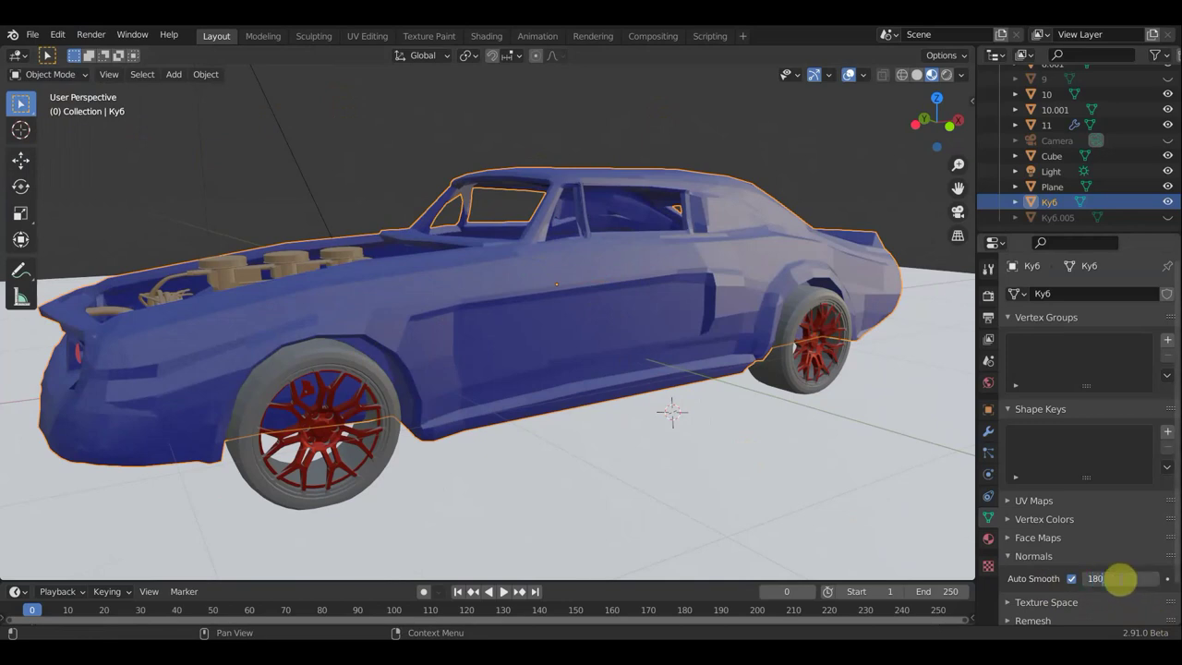
key(Return)
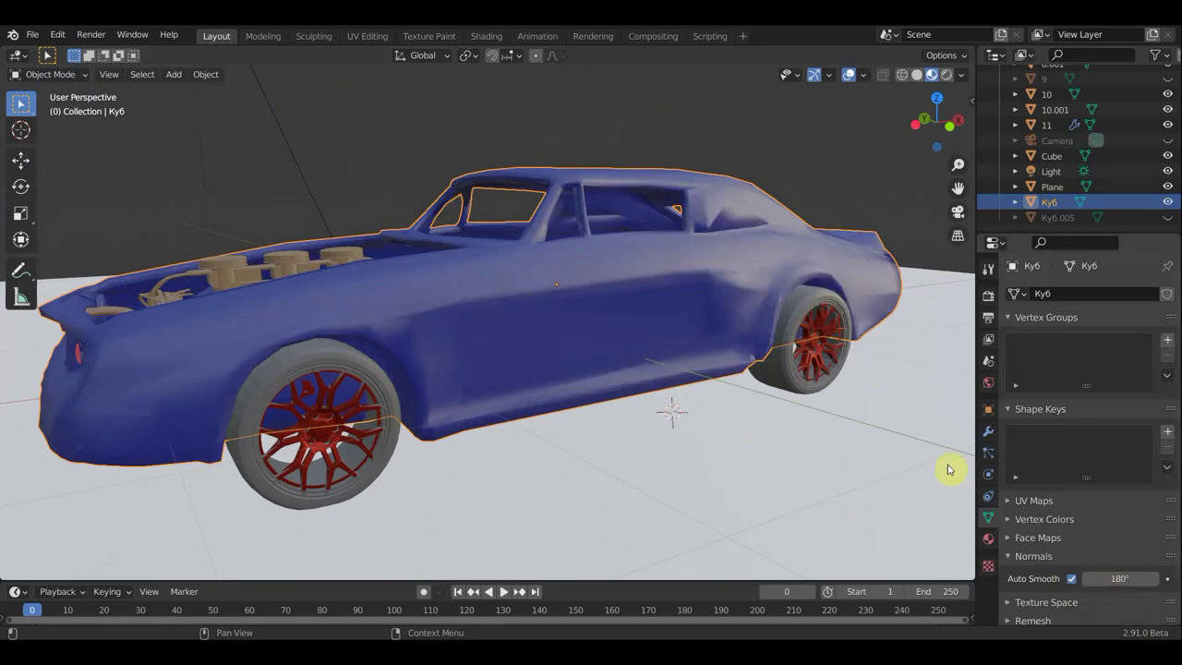
middle_drag(829, 463, 834, 462)
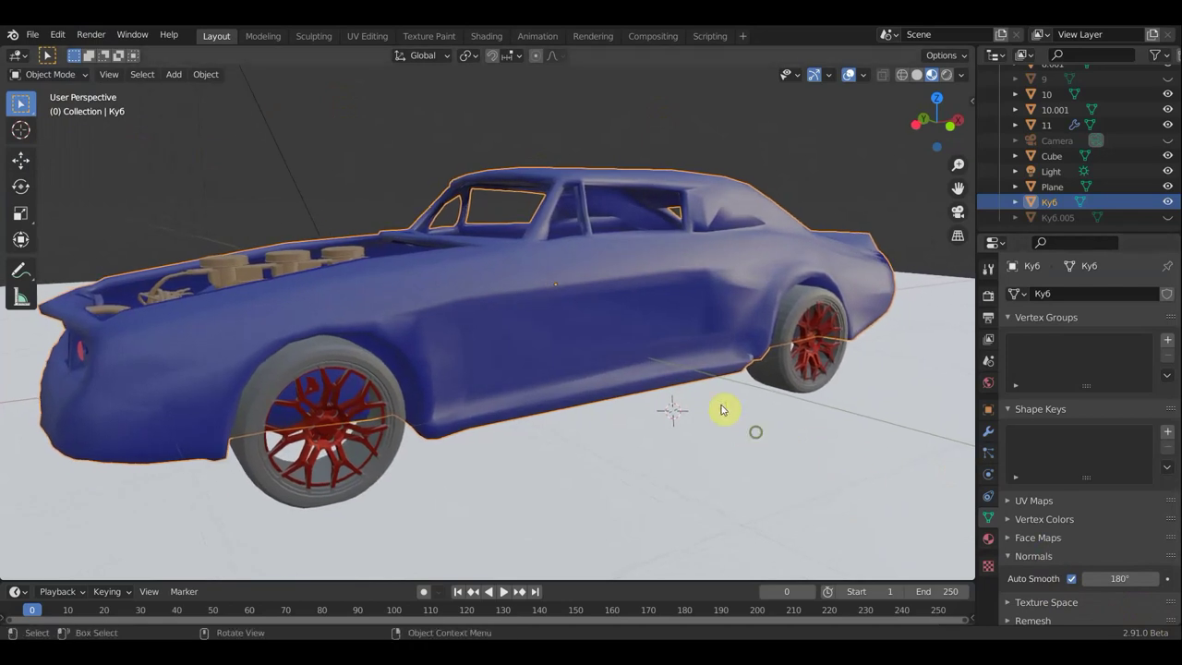
Step: In Edit Mode, mark all of Ku6's edges sharp, then return to Object Mode
click(62, 77)
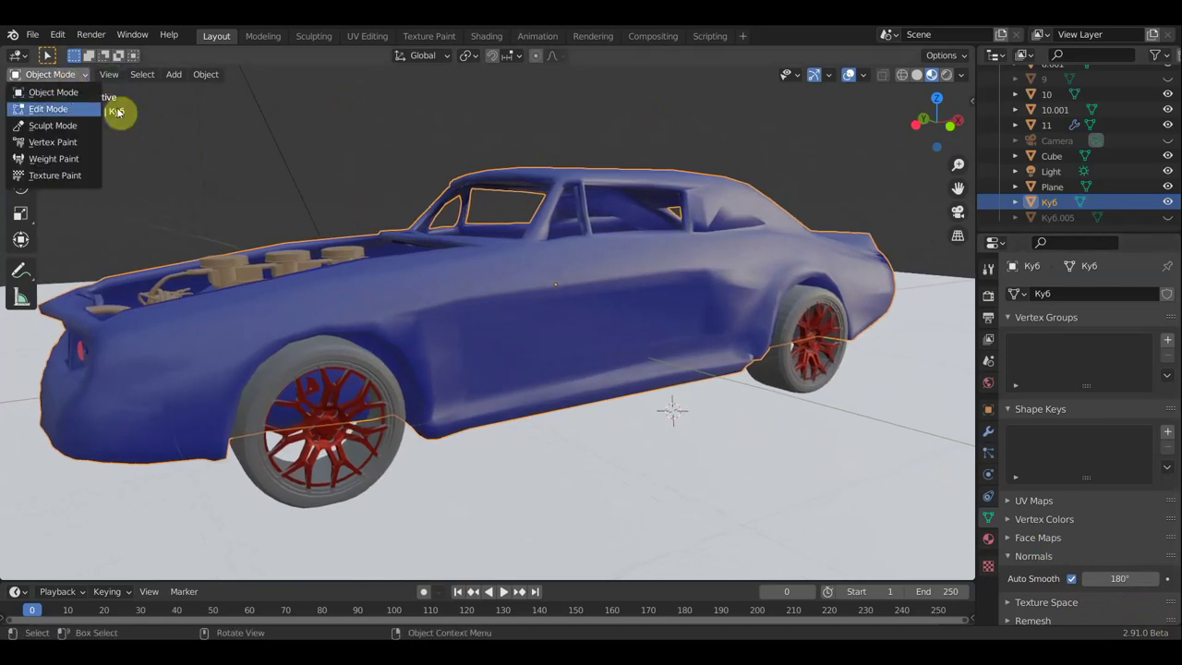
click(56, 73)
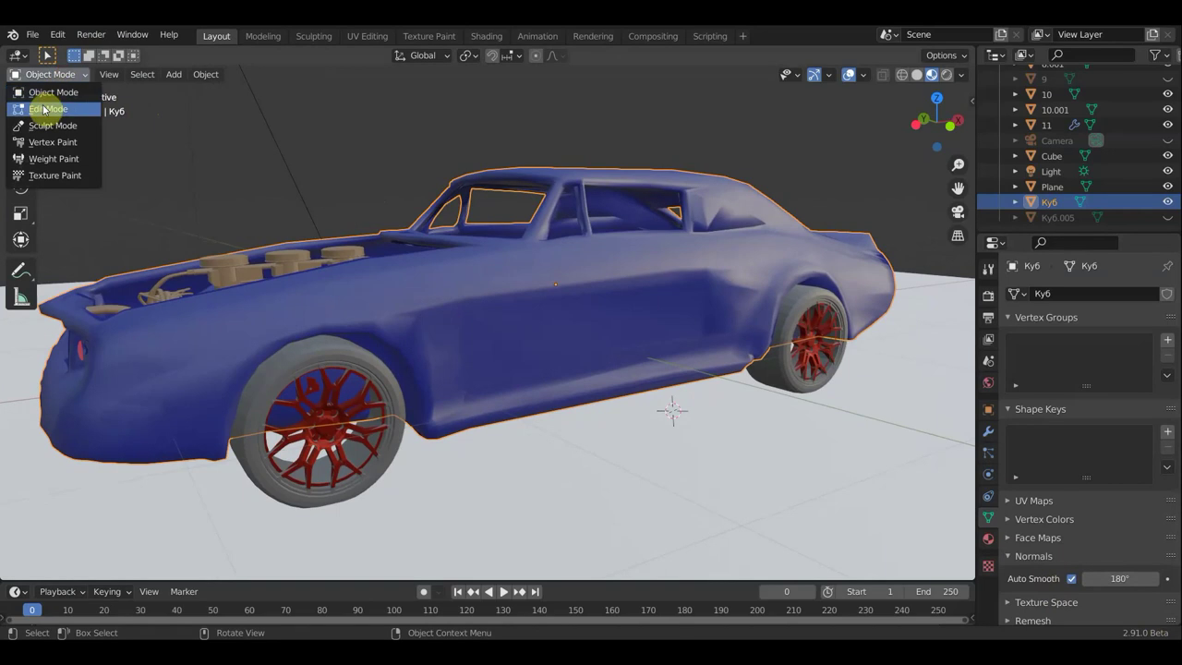
click(48, 109)
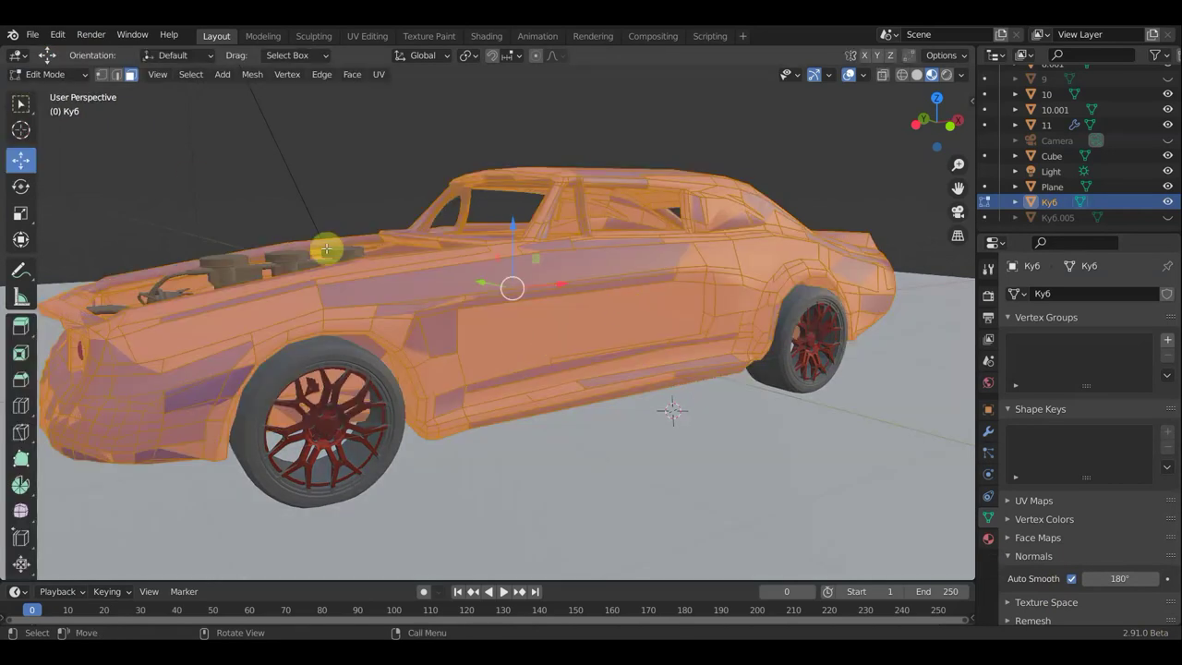
right_click(477, 290)
mouse_move(430, 265)
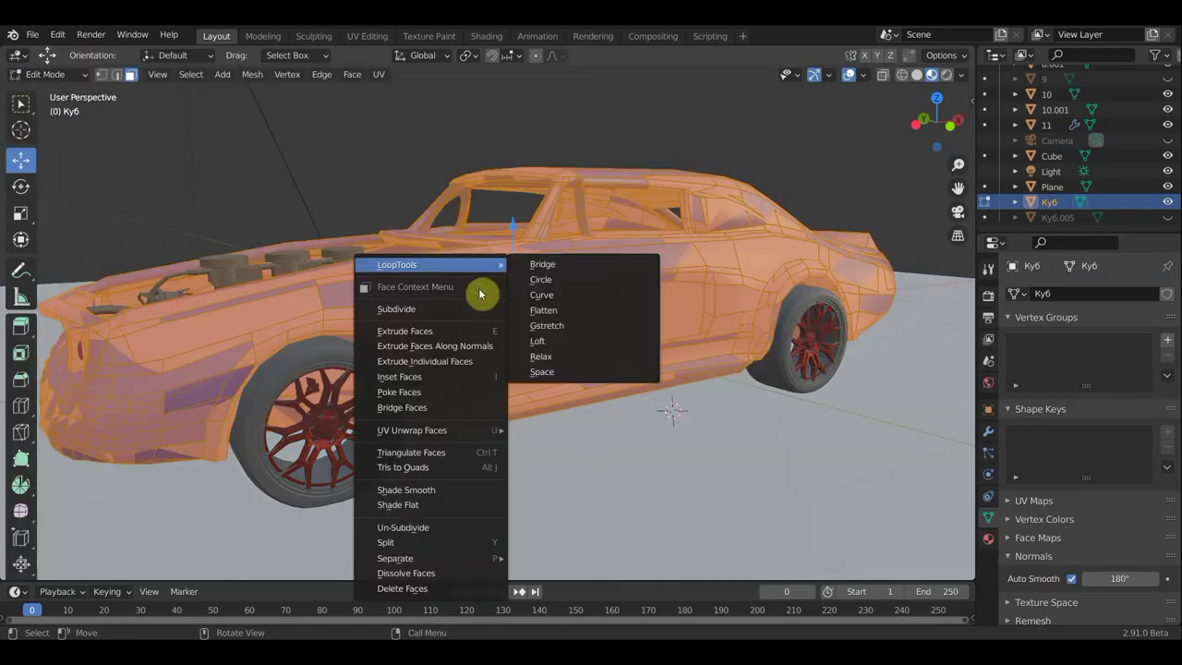
right_click(573, 268)
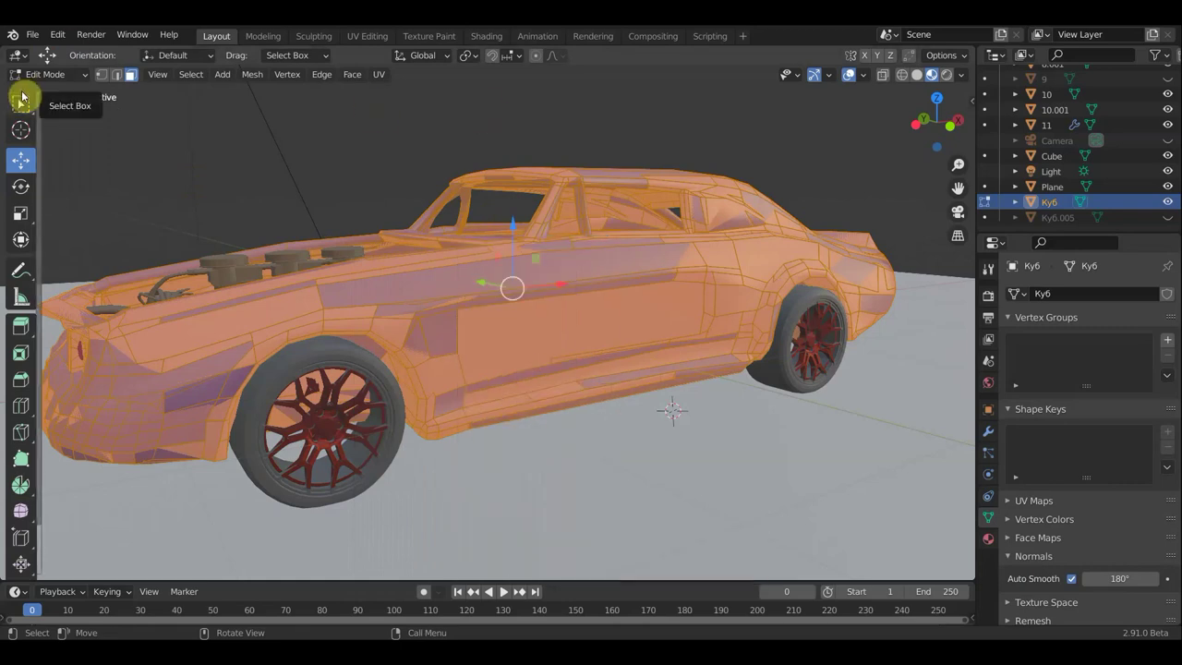
click(20, 106)
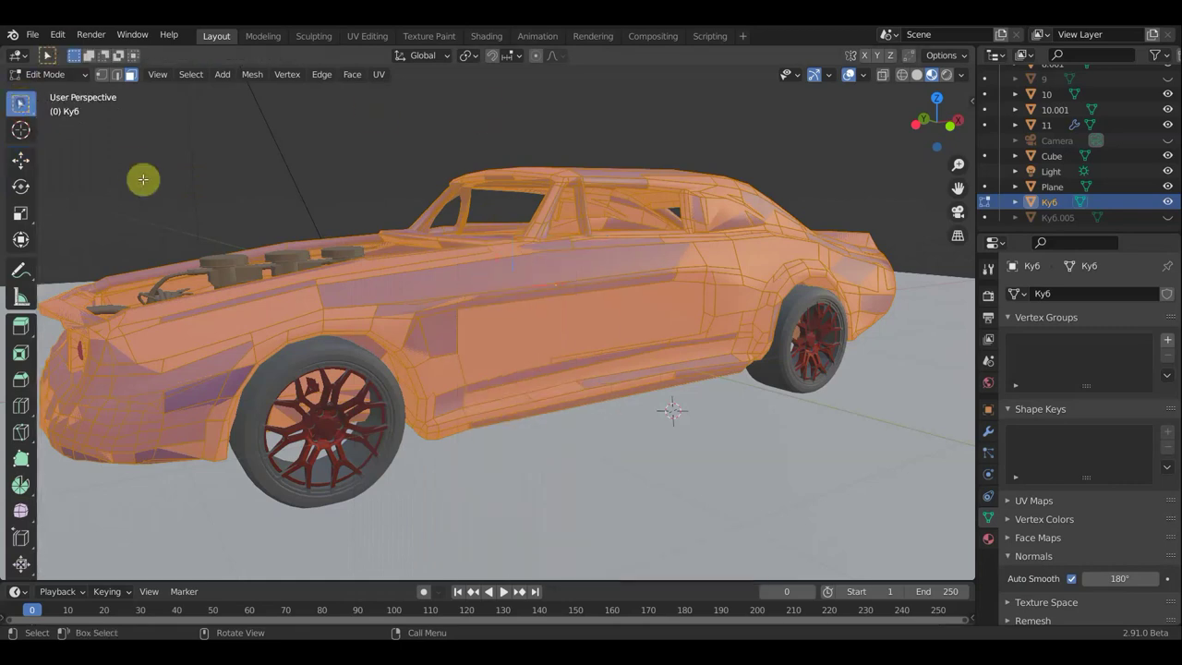
right_click(624, 307)
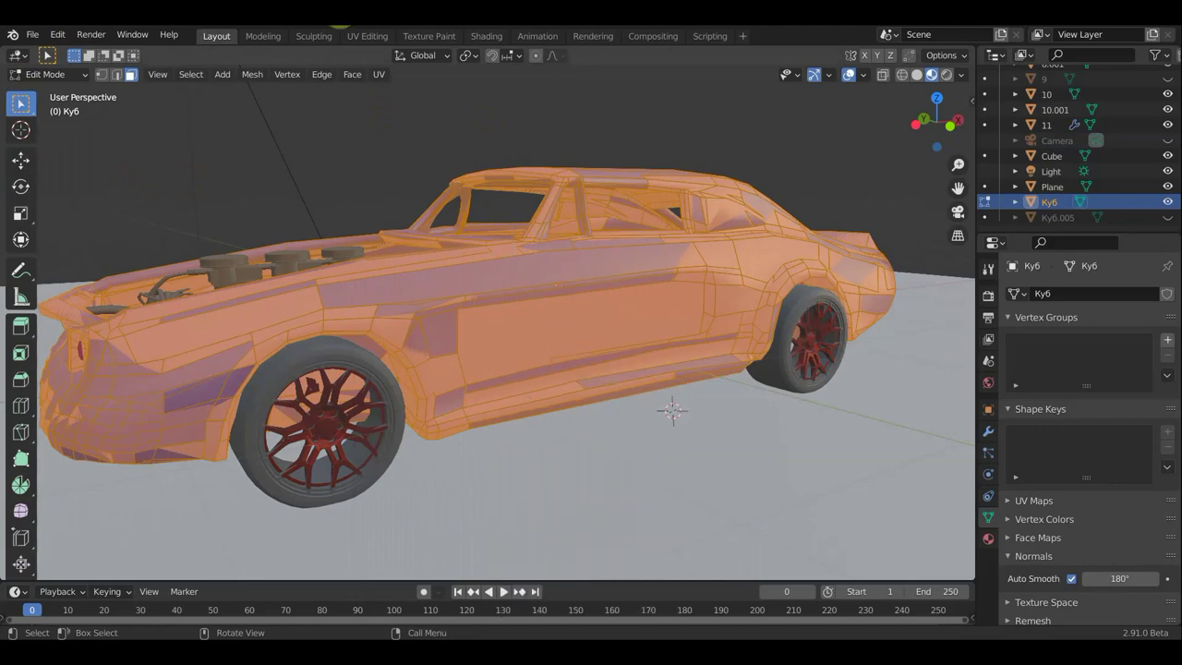
click(322, 78)
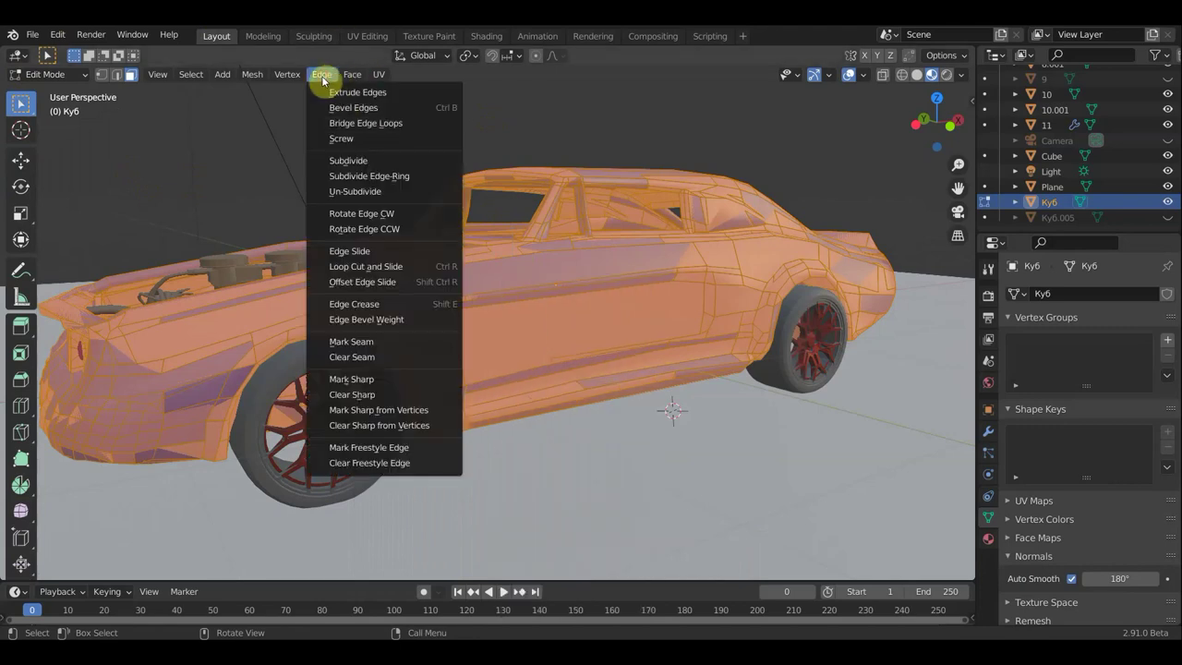
click(377, 379)
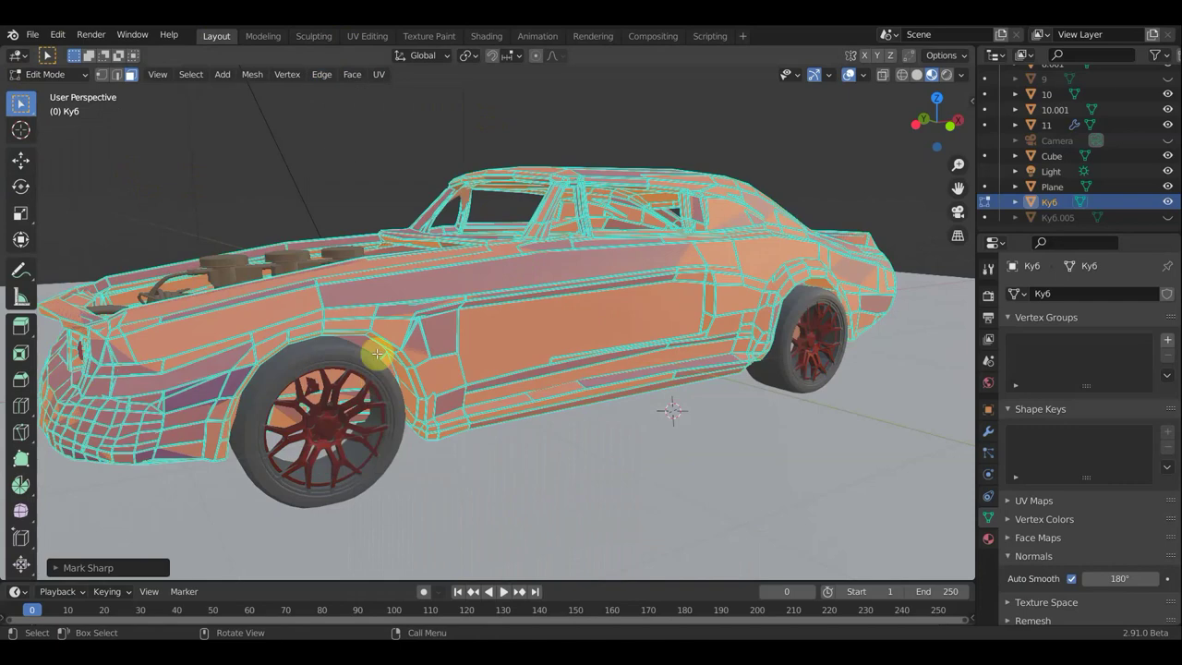
click(61, 77)
click(66, 102)
Step: Lower Ku6's Auto Smooth angle to 3.2° and orbit to check the faceted shading
middle_drag(311, 190, 317, 193)
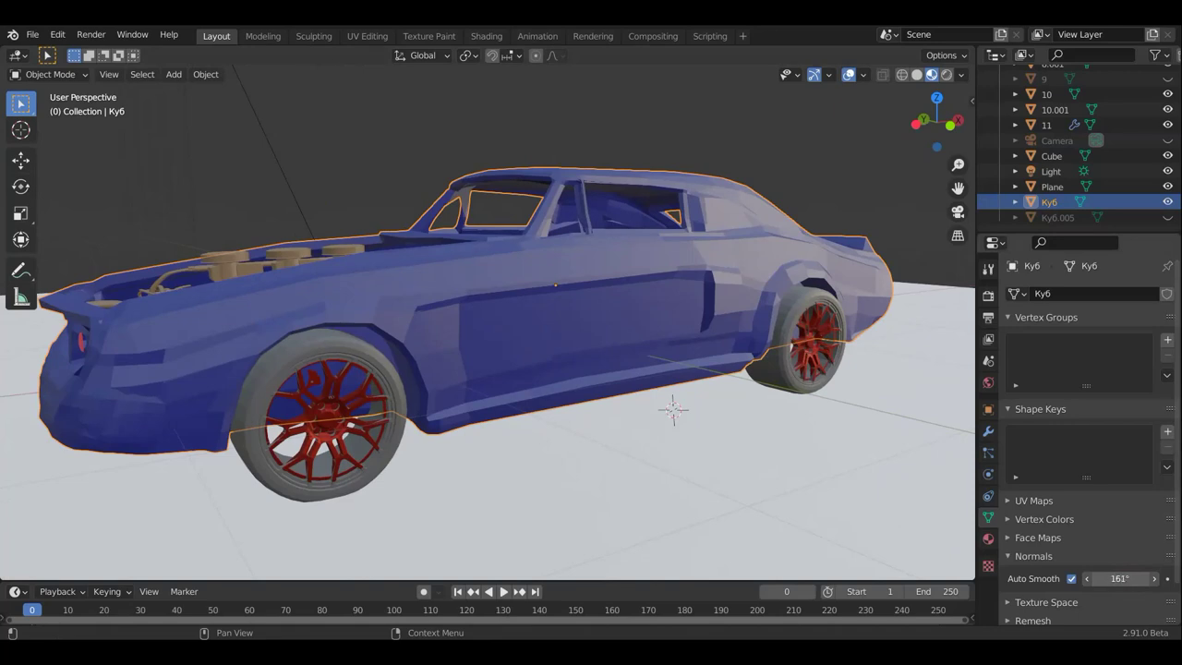
mouse_move(818, 456)
middle_down()
mouse_move(840, 467)
mouse_move(800, 453)
mouse_move(812, 448)
middle_up()
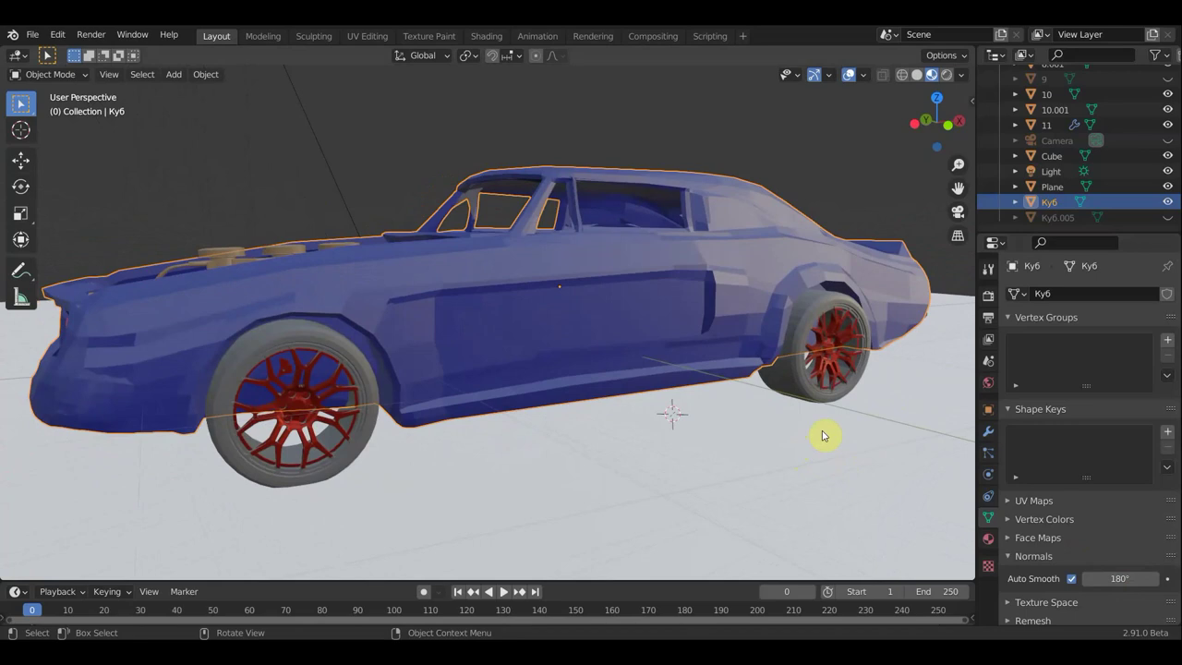
middle_drag(417, 267, 430, 270)
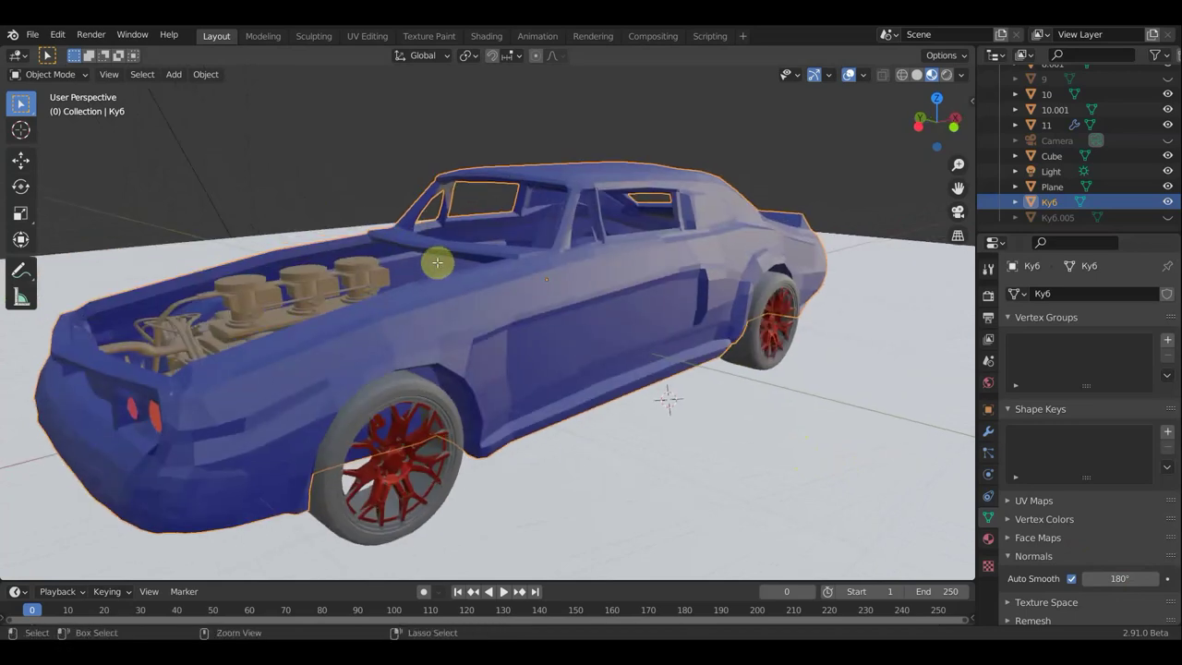
key(Tab)
key(Tab)
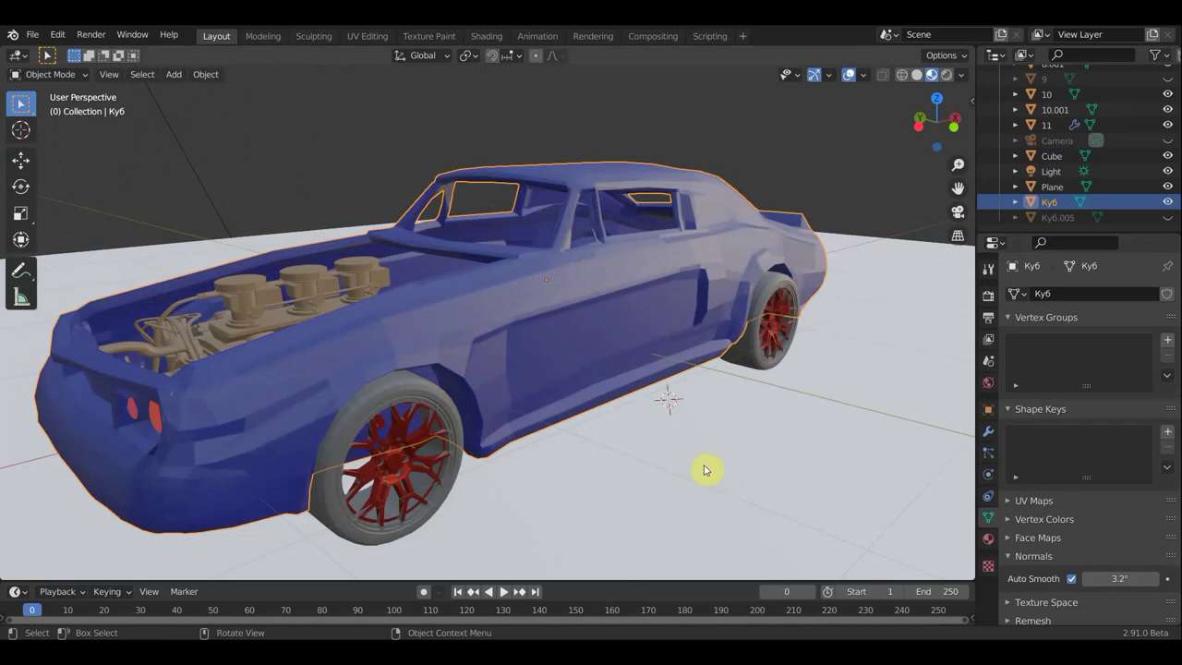
mouse_move(708, 470)
middle_down()
mouse_move(652, 443)
mouse_move(668, 454)
middle_up()
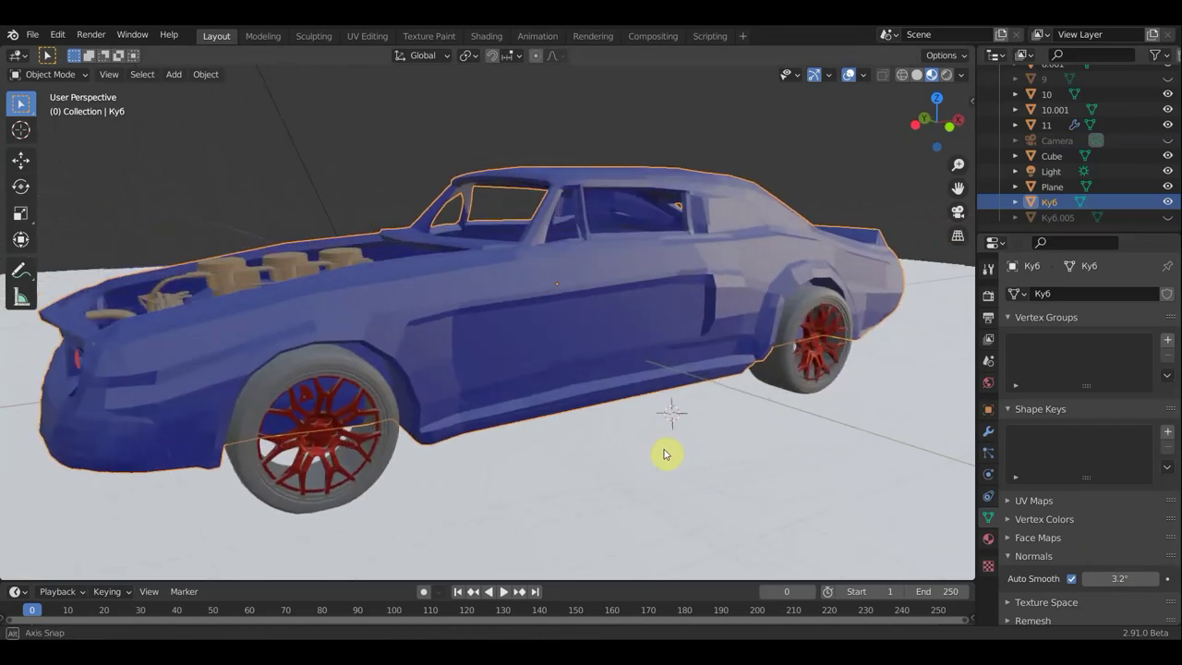
click(454, 301)
click(457, 305)
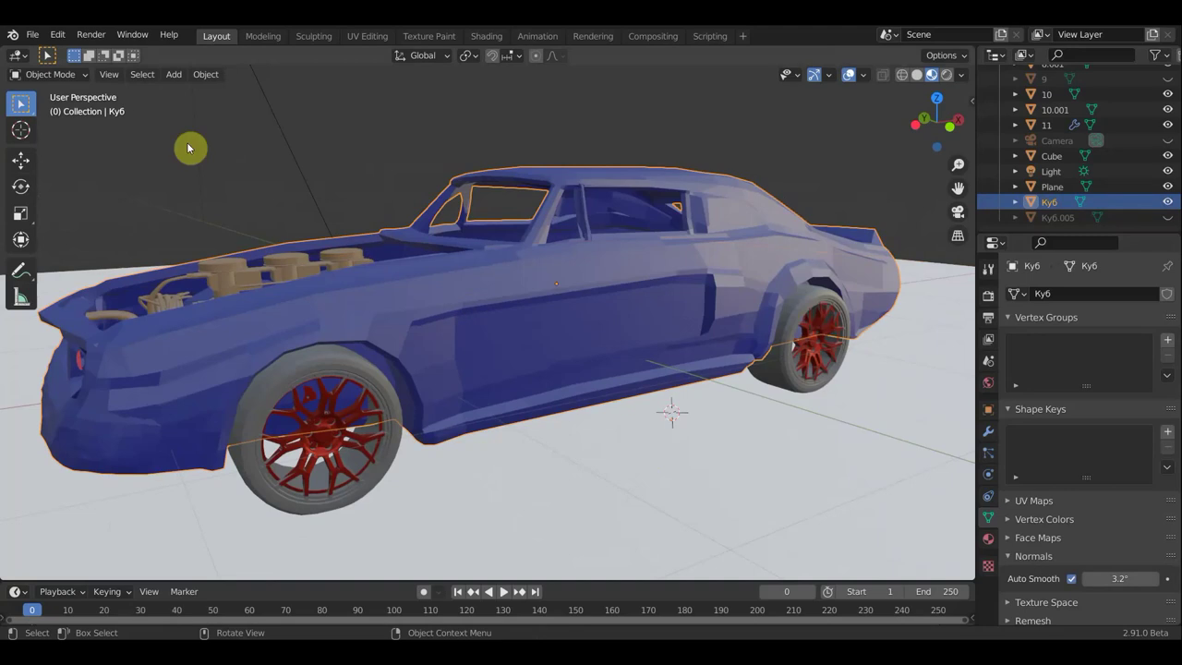
Step: Mark all car body edges as seams, disable Auto Smooth, and return to Object Mode
click(57, 75)
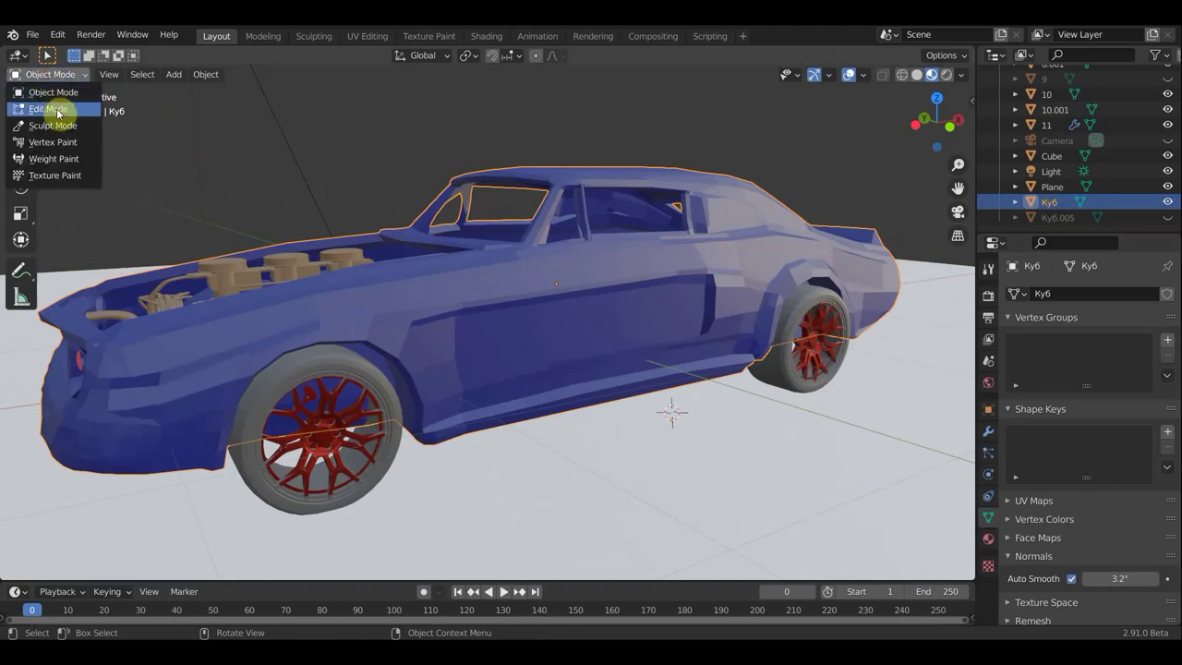
click(48, 109)
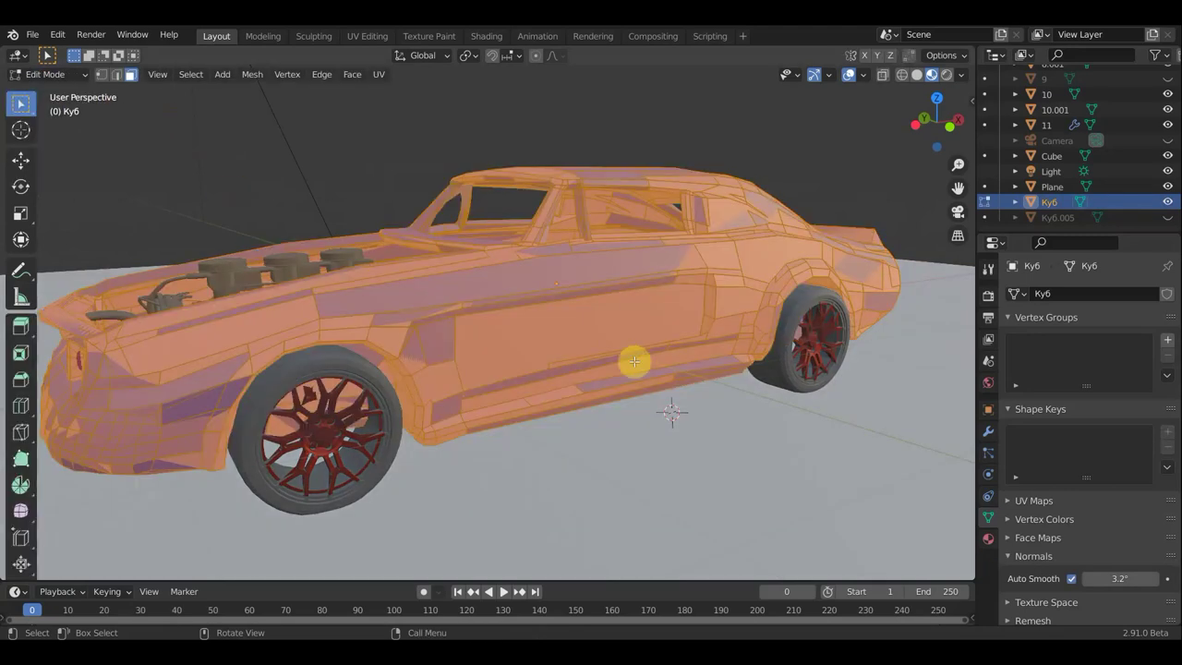
click(579, 293)
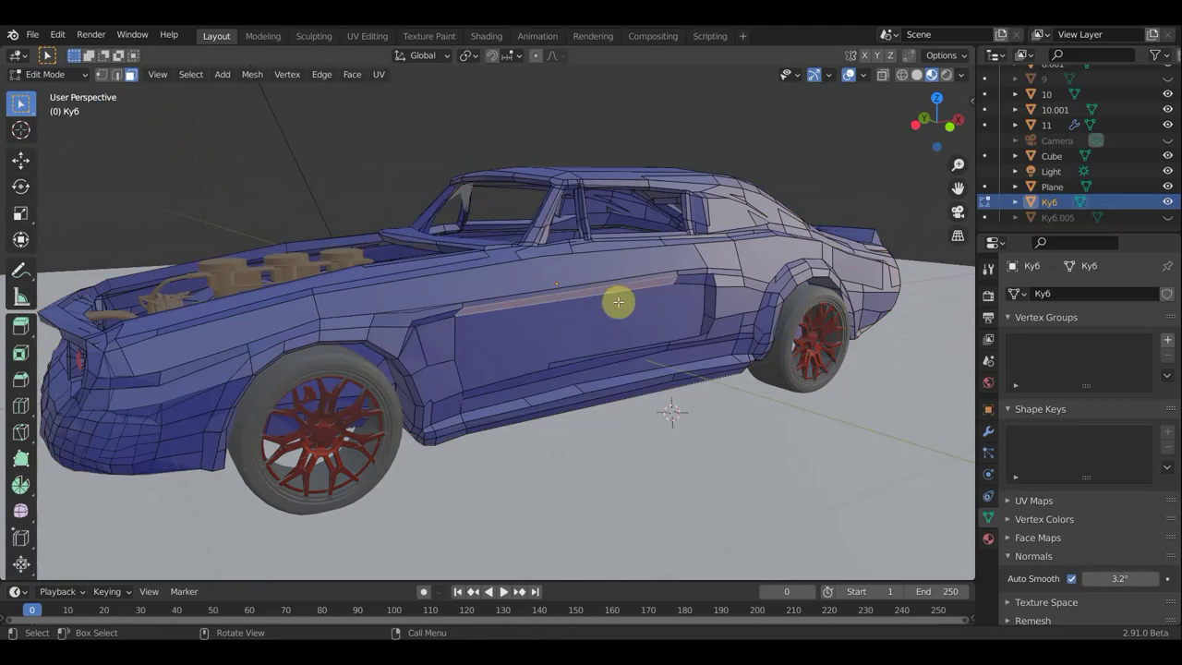
key(a)
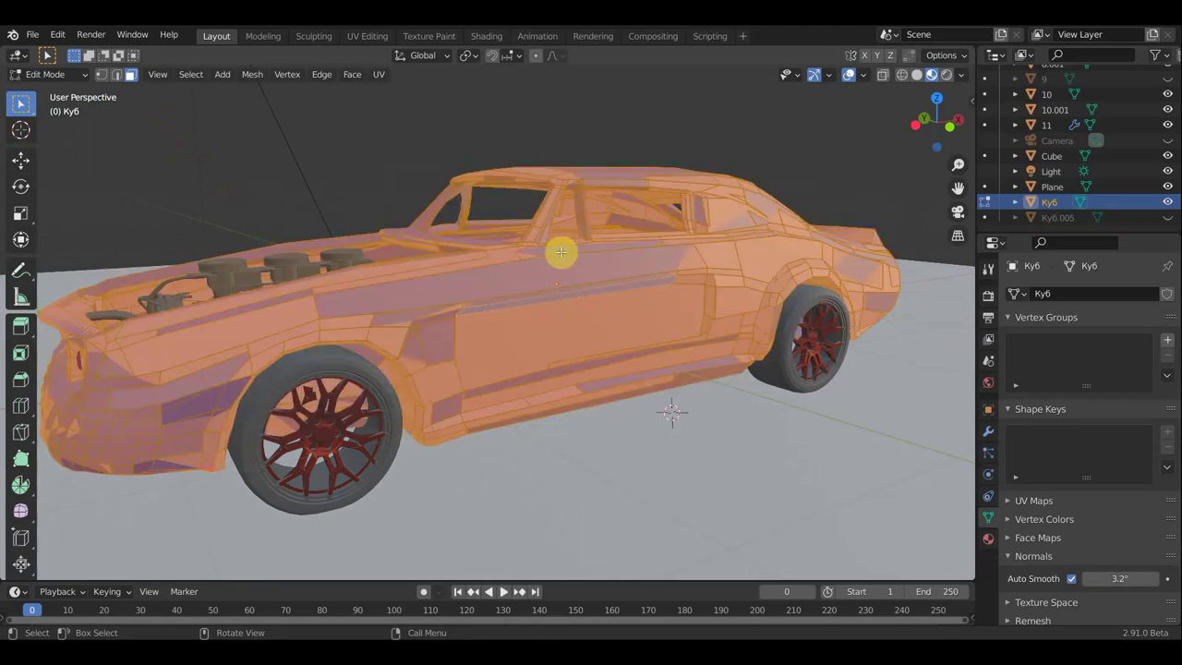
right_click(514, 288)
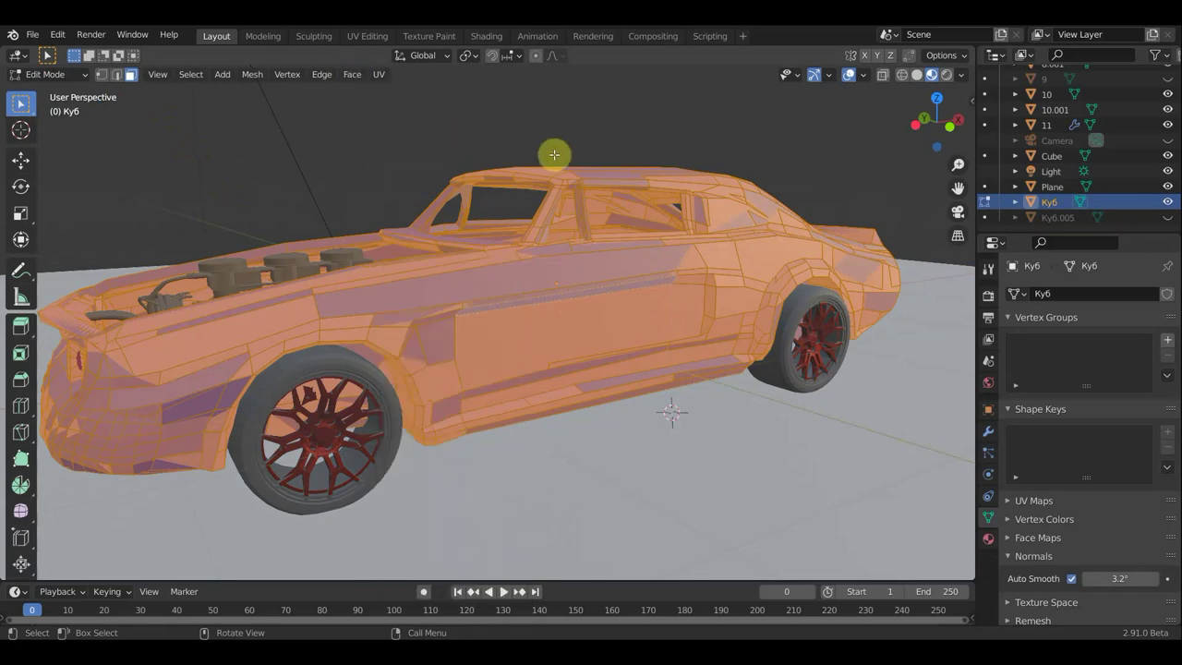
right_click(651, 177)
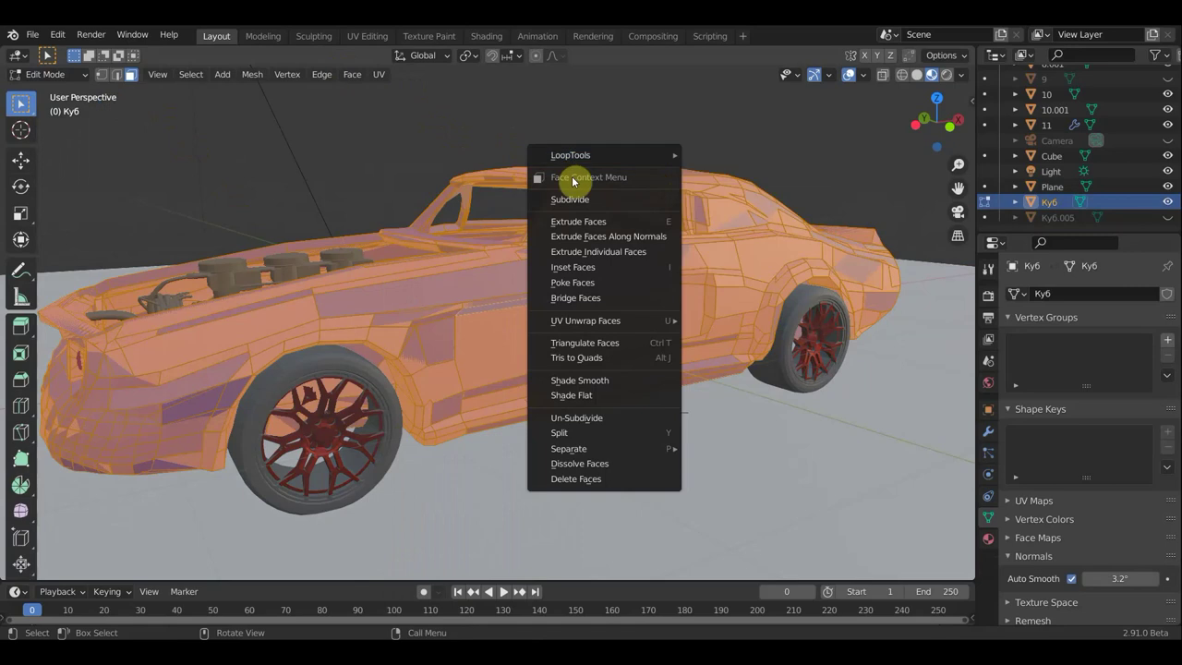
click(314, 76)
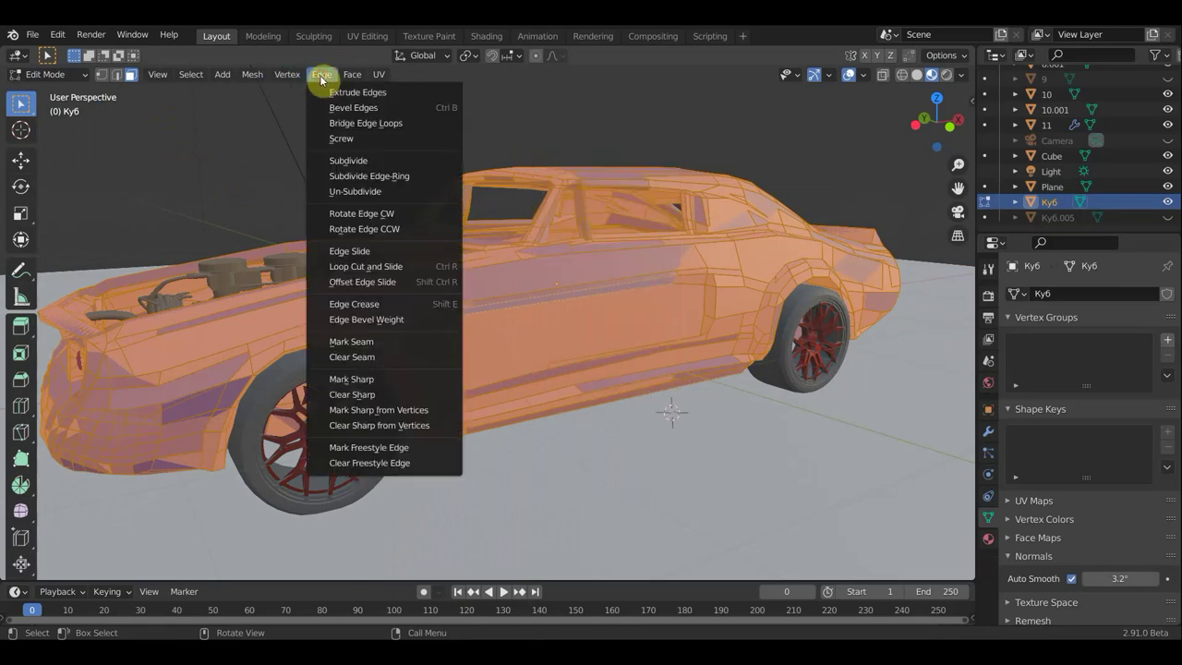
click(385, 341)
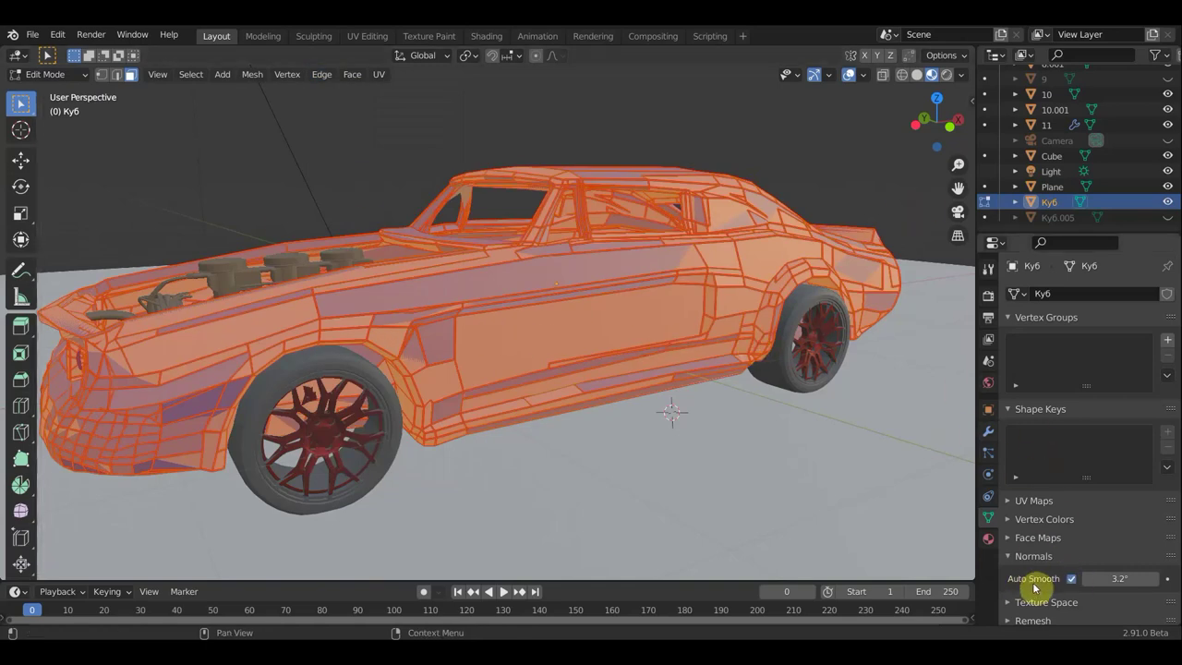
click(1071, 578)
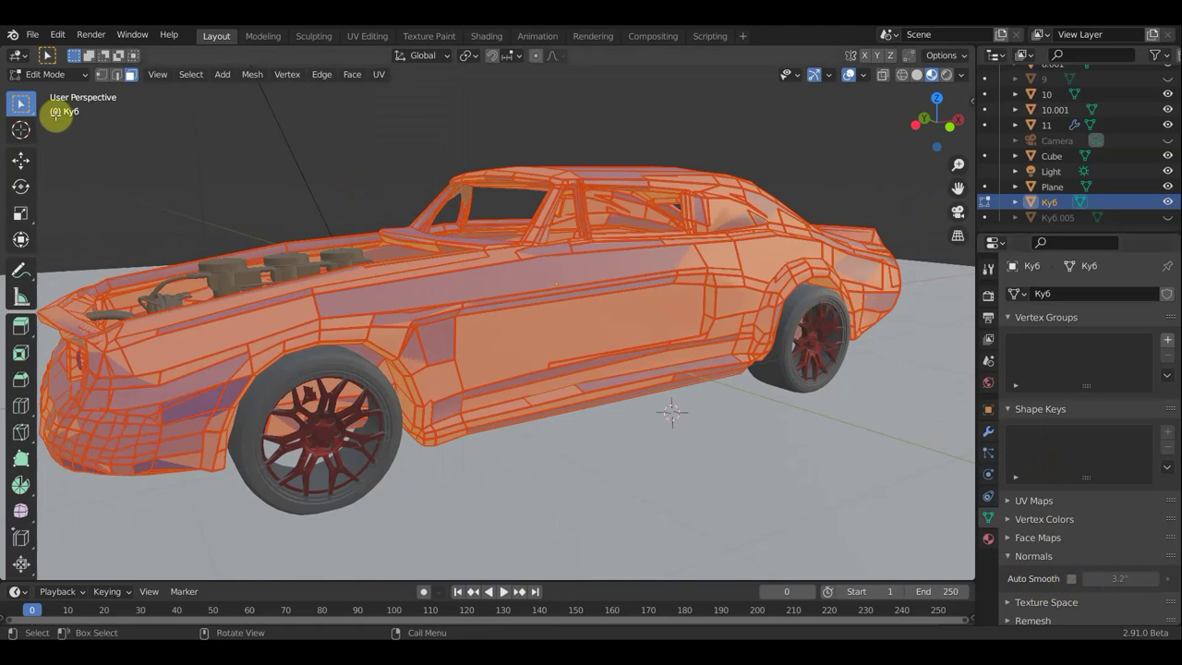
click(51, 74)
Step: Return to Object Mode and add an Edge Split modifier to the car body
click(56, 94)
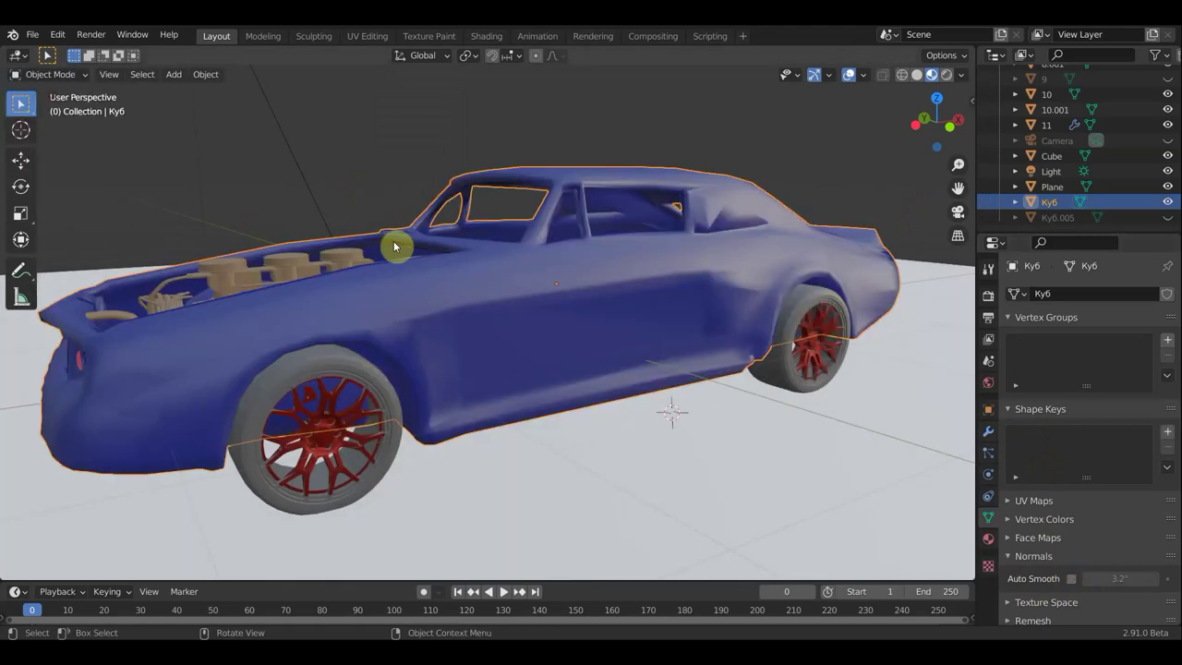
mouse_move(493, 277)
middle_down()
mouse_move(477, 296)
mouse_move(496, 292)
middle_up()
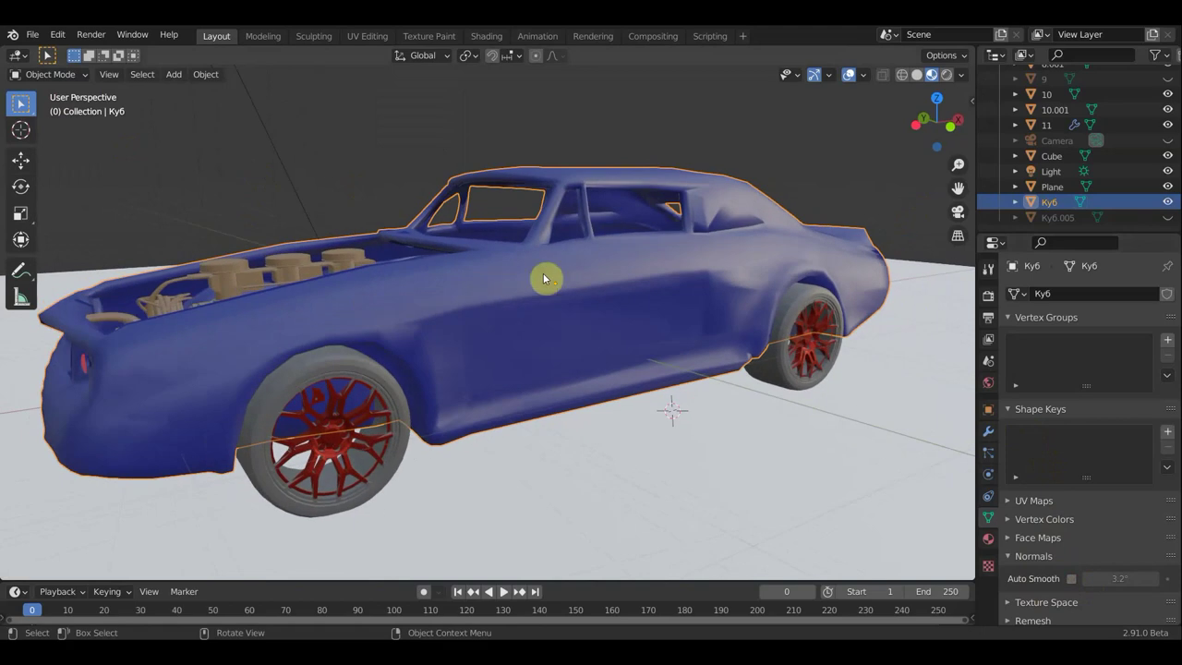
click(988, 434)
click(1066, 268)
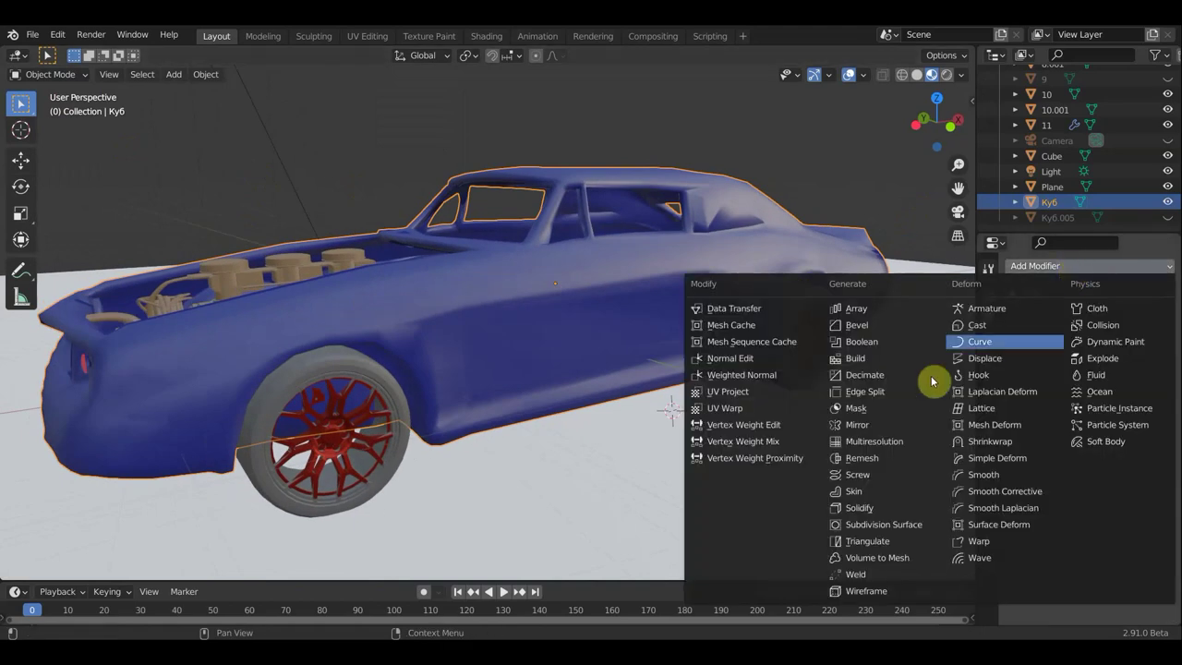
click(874, 395)
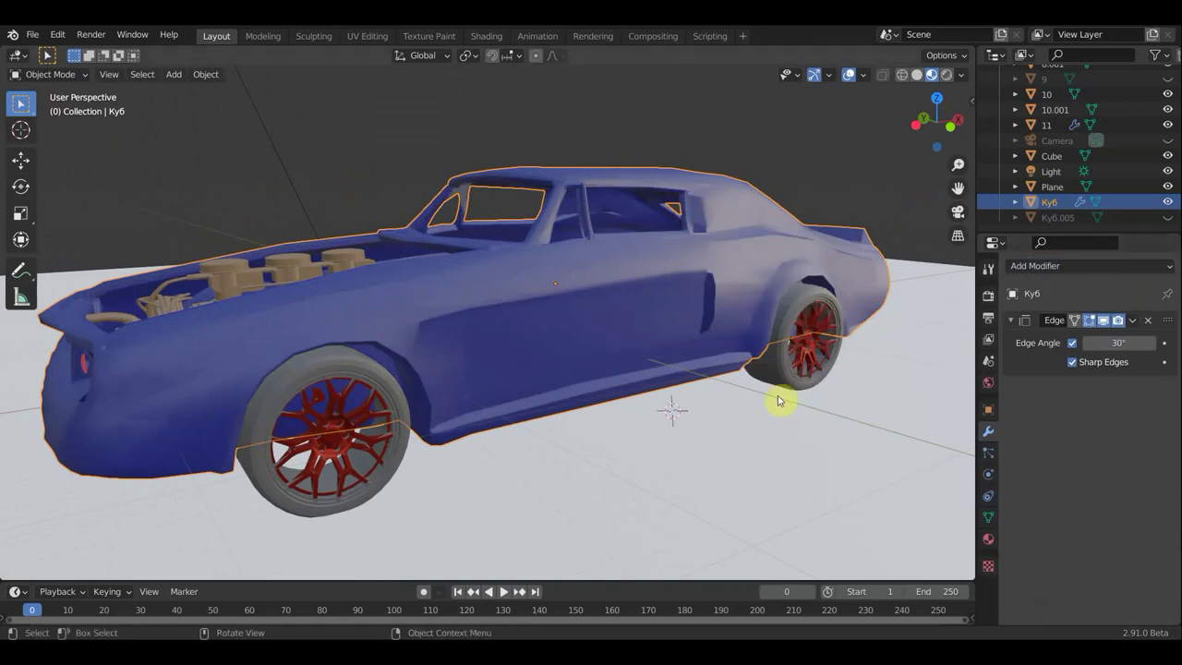
Step: Keep the Edge Split angle at 30° and inspect the shading near the rear wheel and from above
middle_drag(777, 400, 783, 396)
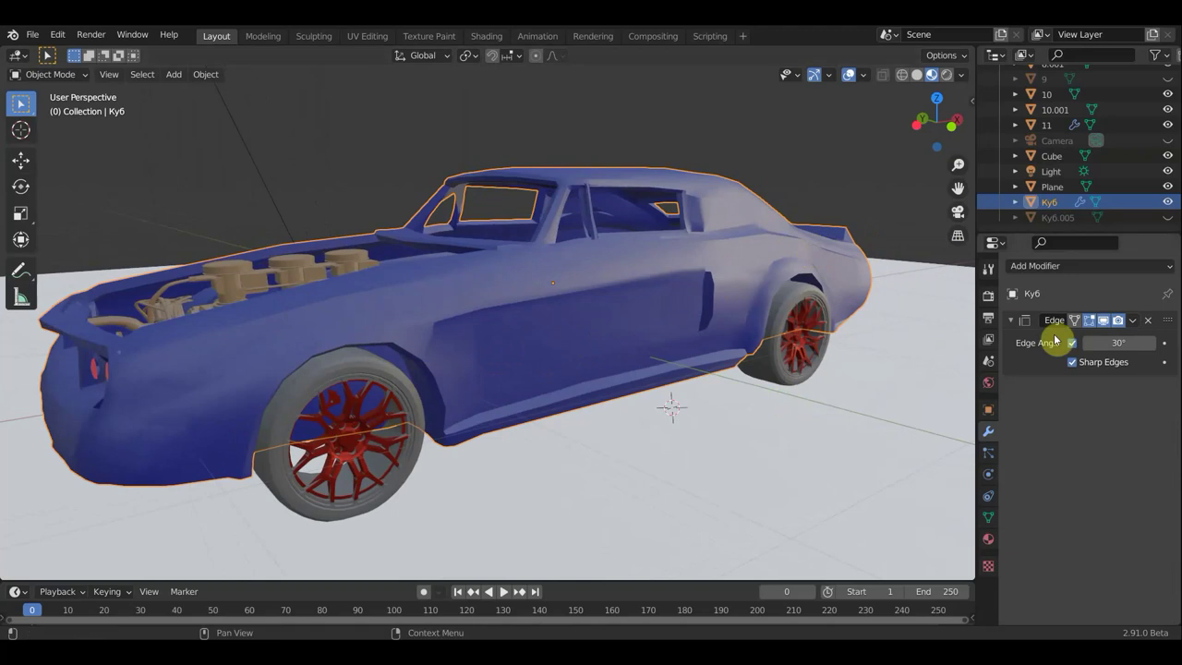
drag(1117, 343, 1120, 342)
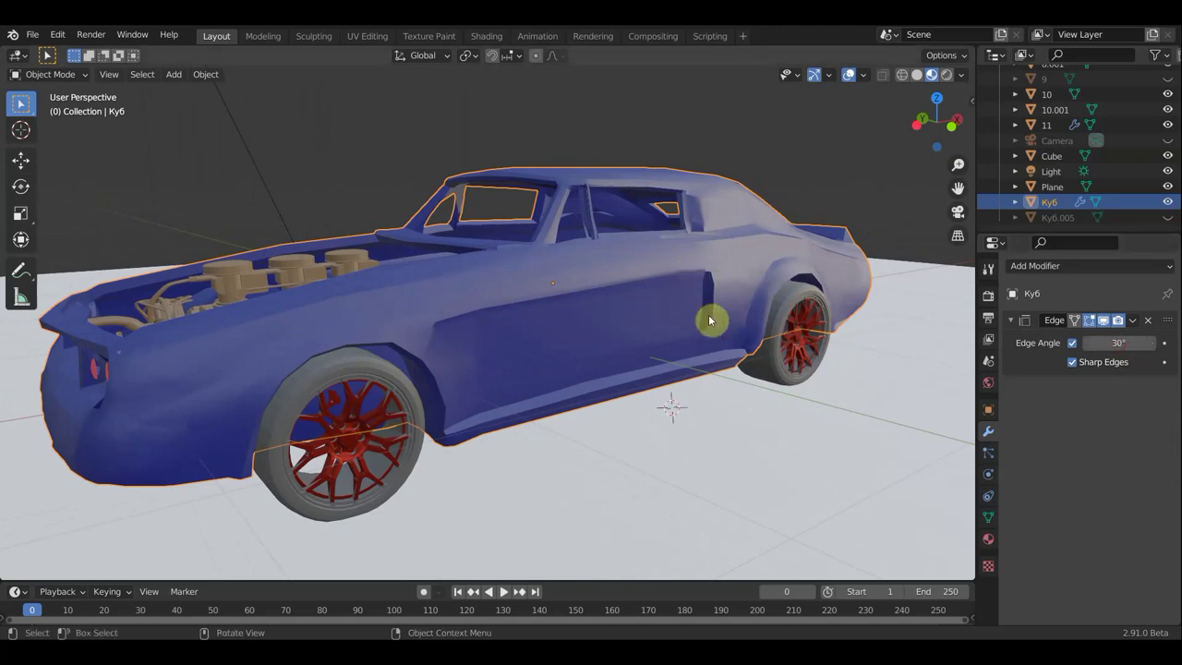
mouse_move(748, 426)
middle_down()
mouse_move(575, 415)
mouse_move(580, 388)
middle_up()
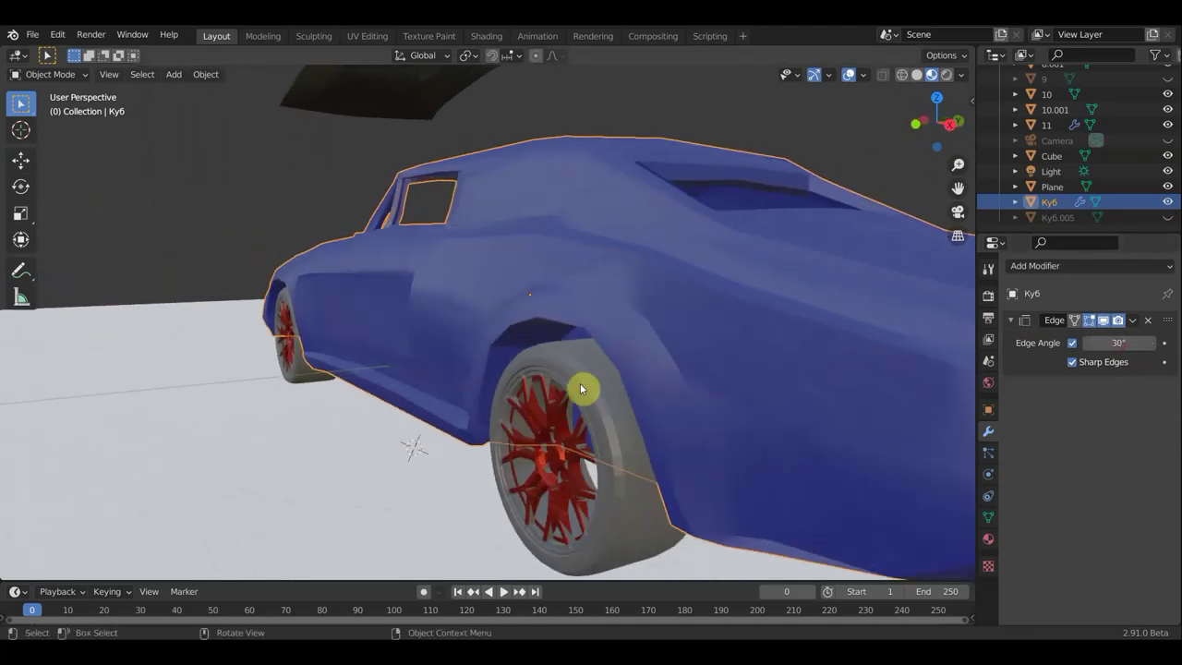
mouse_move(595, 344)
middle_down()
mouse_move(634, 386)
mouse_move(542, 390)
mouse_move(536, 375)
mouse_move(414, 384)
mouse_move(789, 378)
mouse_move(744, 394)
mouse_move(831, 375)
mouse_move(707, 378)
mouse_move(726, 382)
middle_up()
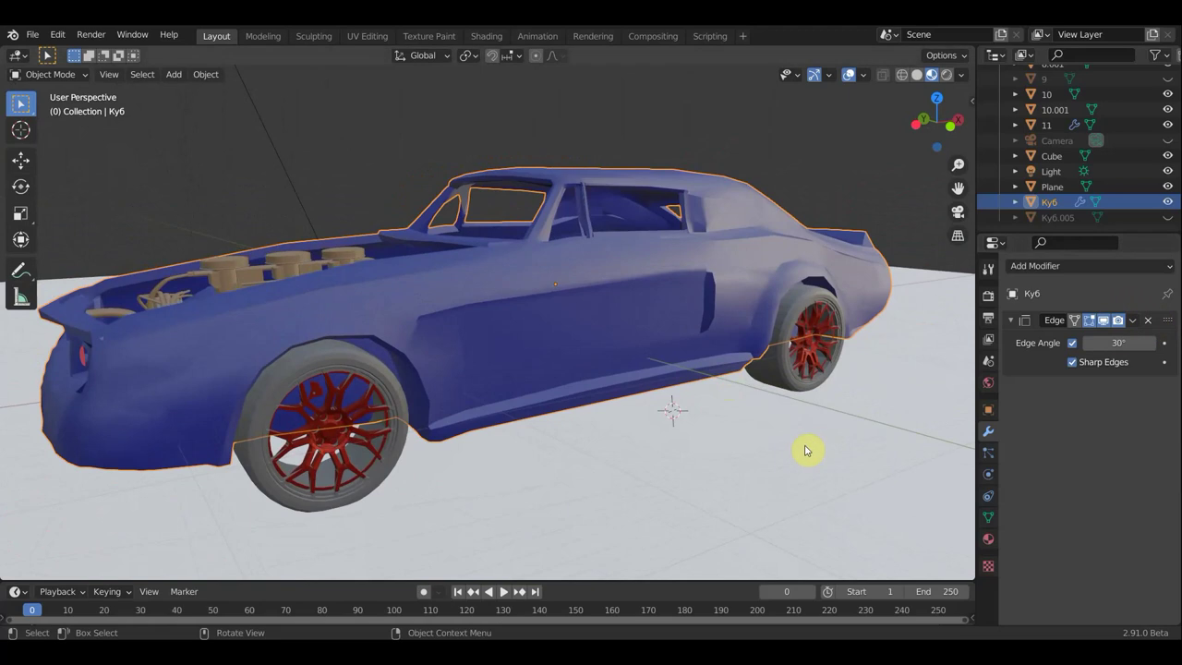
Step: Undo the Edge Split modifier and enter Edit Mode on the car body mesh
key(ctrl+z)
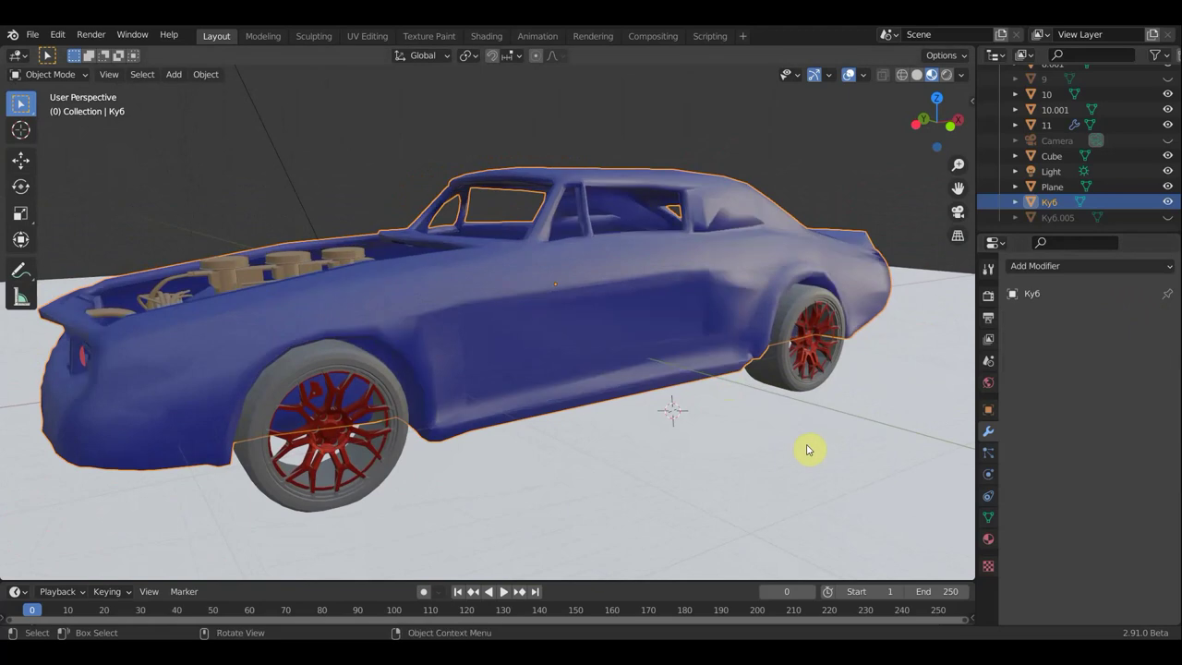
key(Tab)
key(ctrl+z)
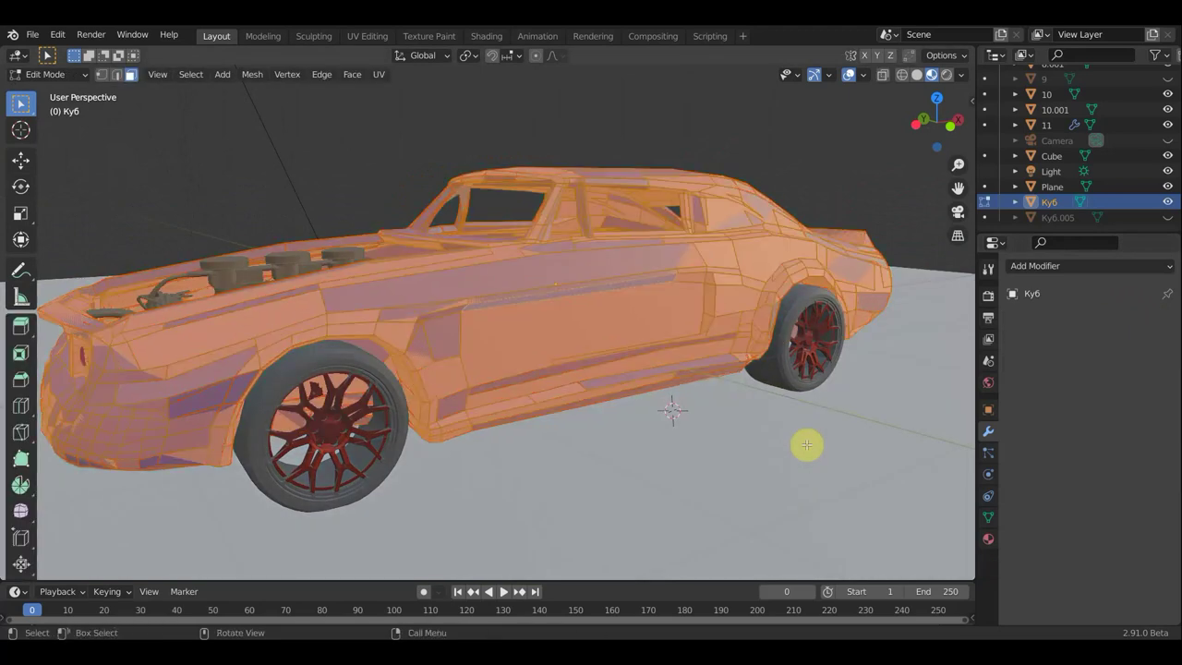
key(ctrl+z)
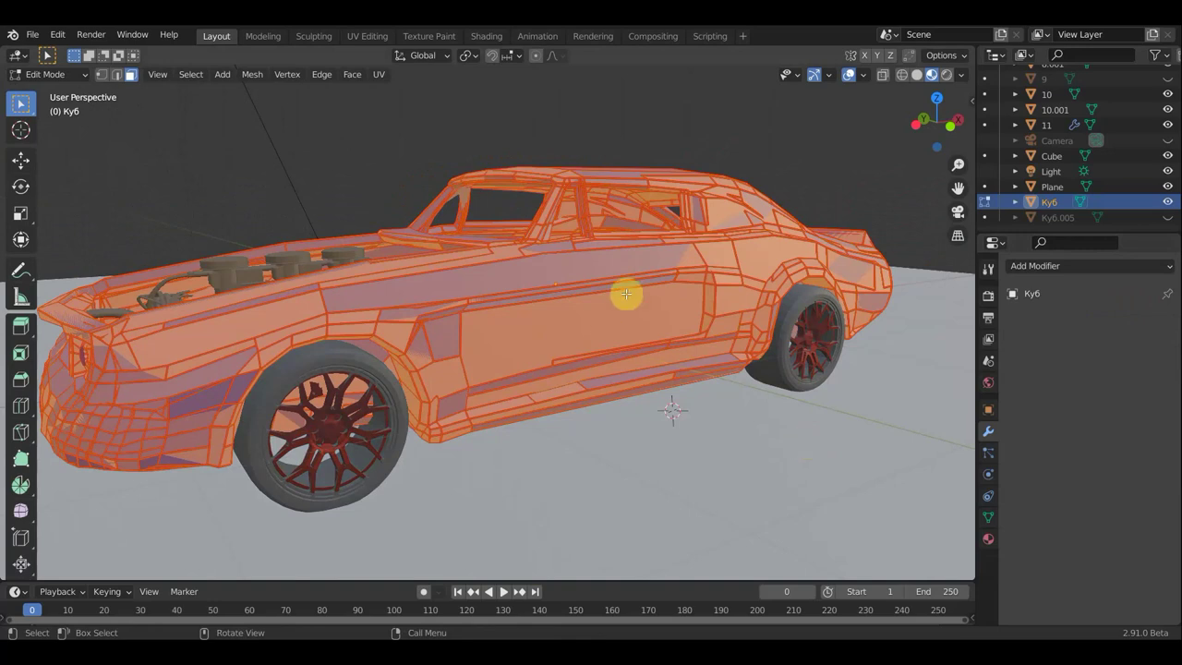
Step: Clear the seams from all the car body's edges with Edge > Clear Seam
right_click(507, 293)
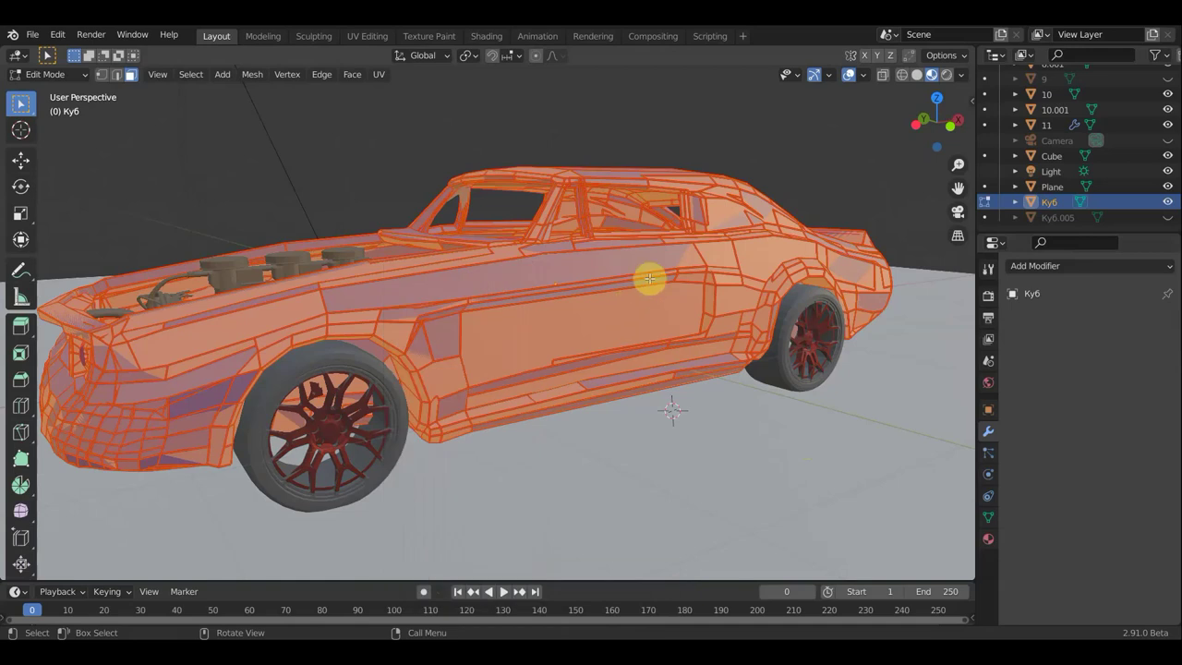
right_click(411, 111)
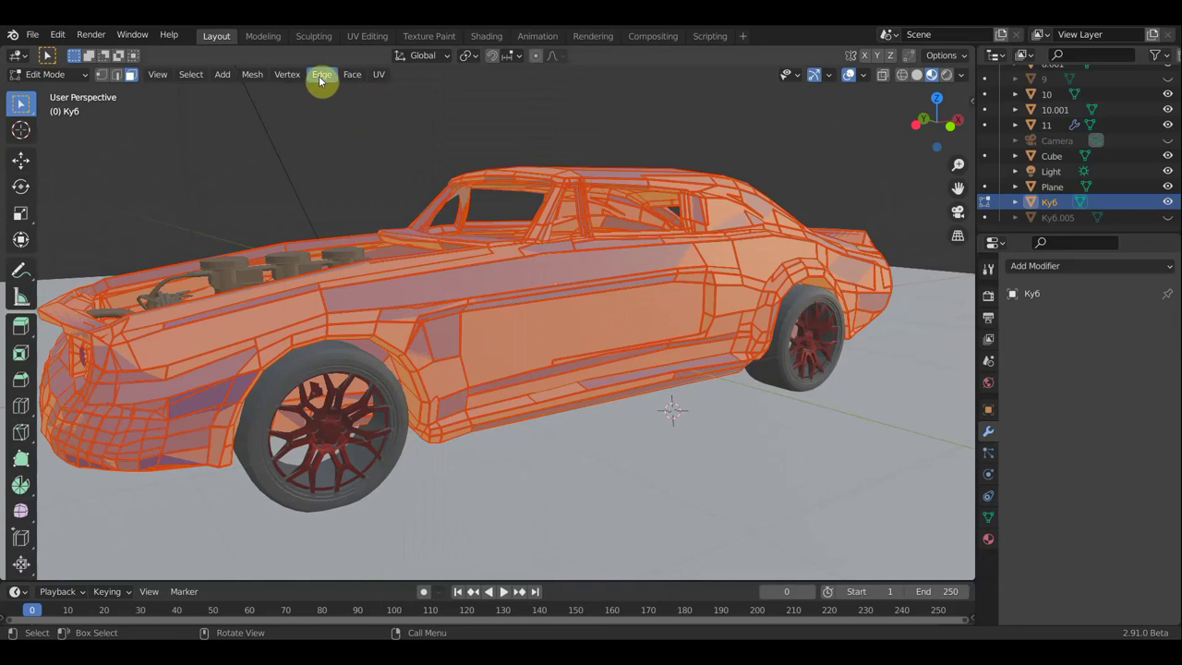
click(321, 79)
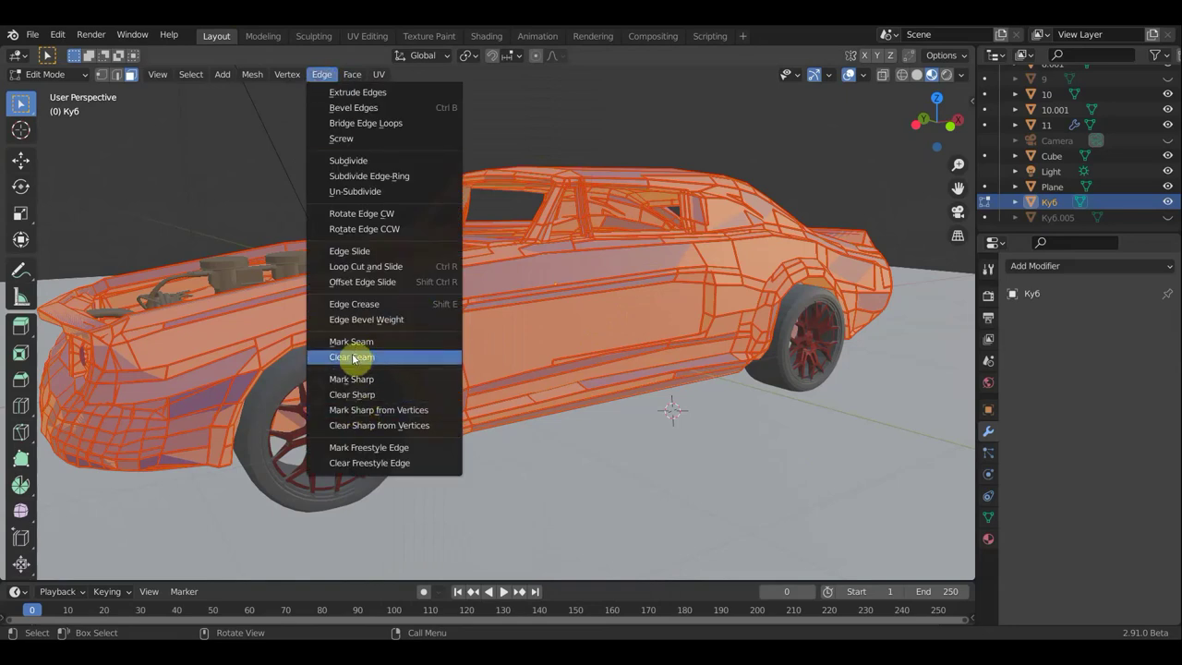
click(366, 359)
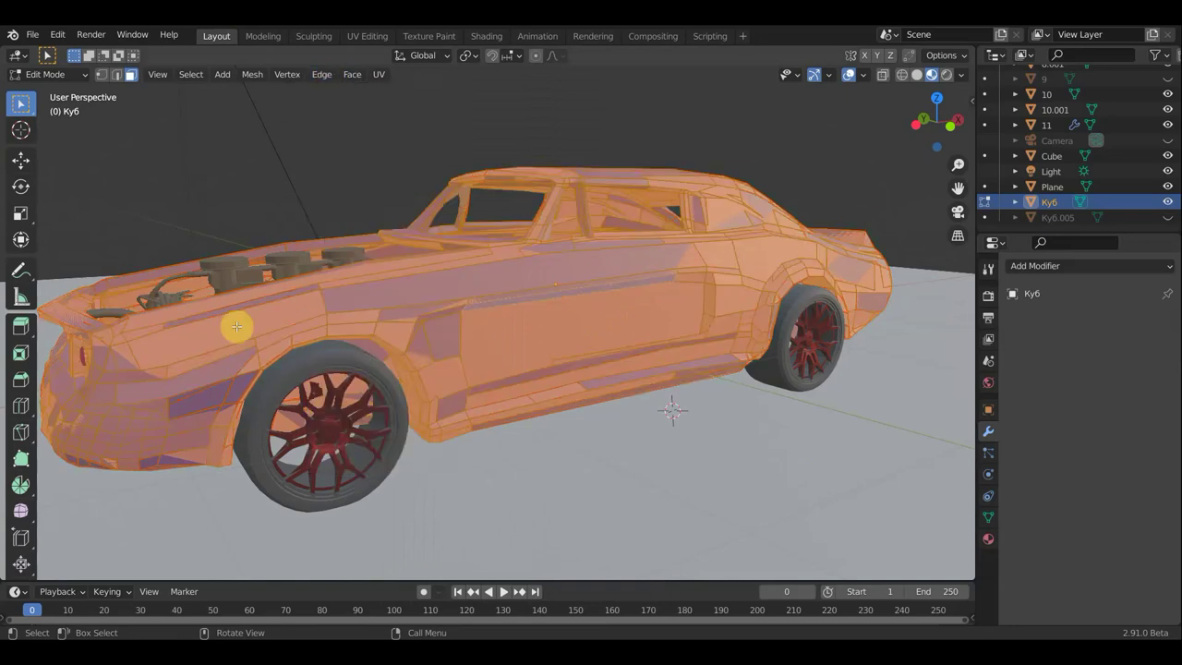
mouse_move(540, 347)
middle_down()
mouse_move(574, 354)
mouse_move(541, 345)
mouse_move(647, 338)
middle_up()
Step: Add a Corrective Smooth modifier to the car and switch back to Object Mode
click(1063, 268)
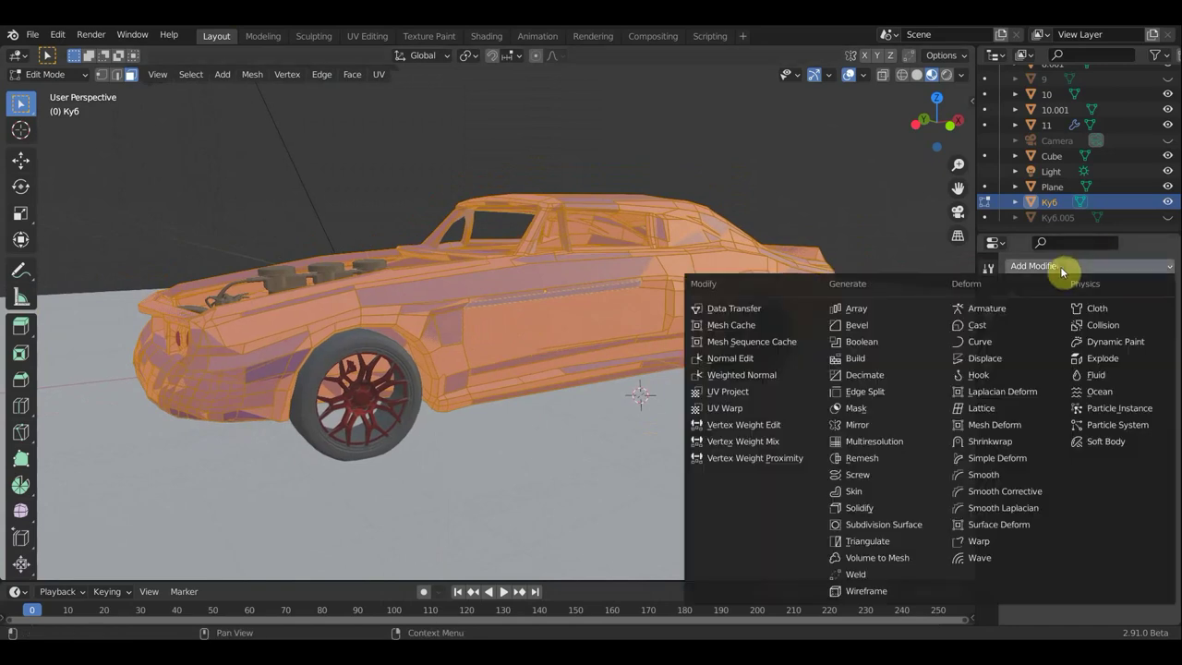
click(996, 501)
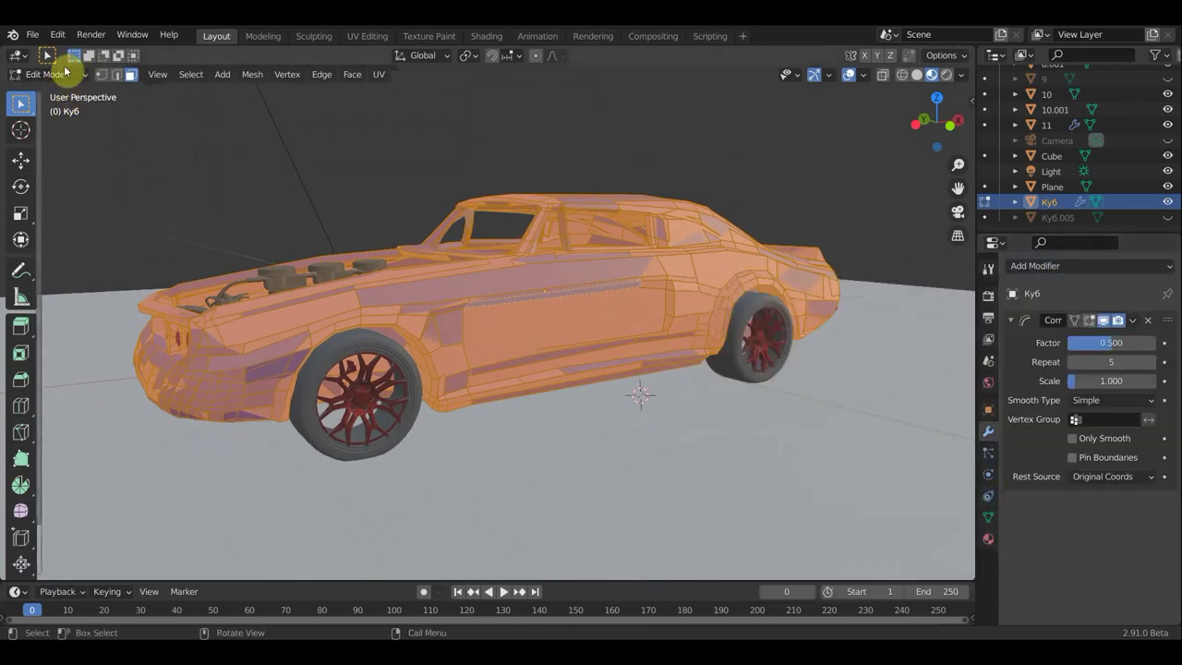
click(64, 72)
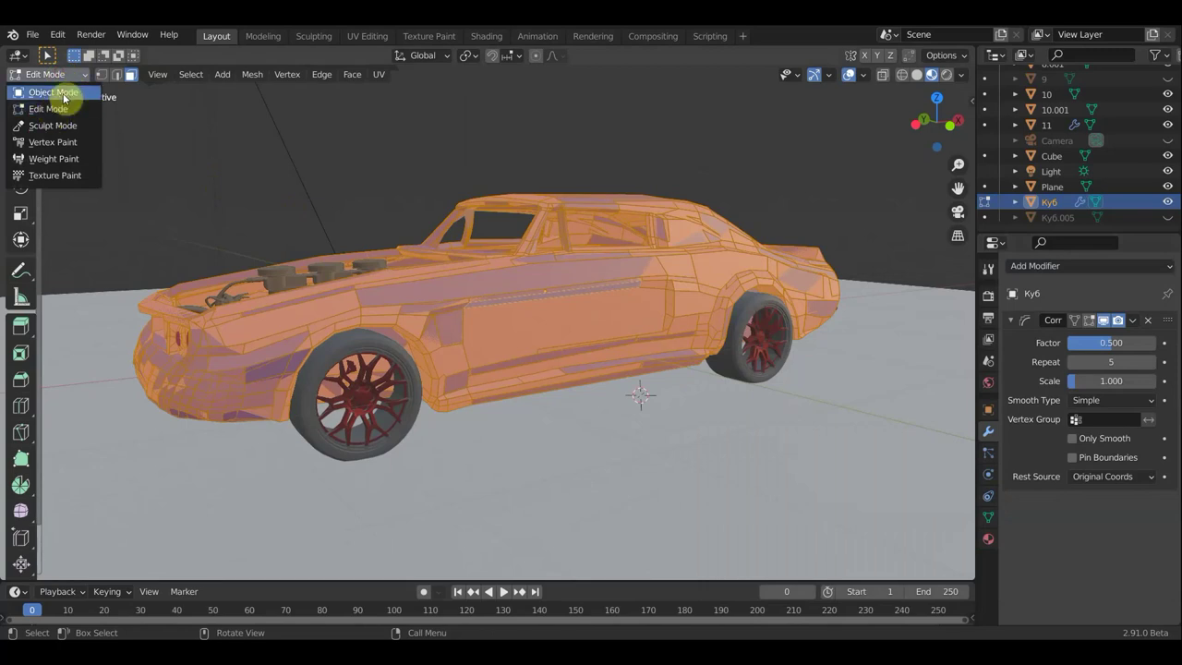
click(57, 92)
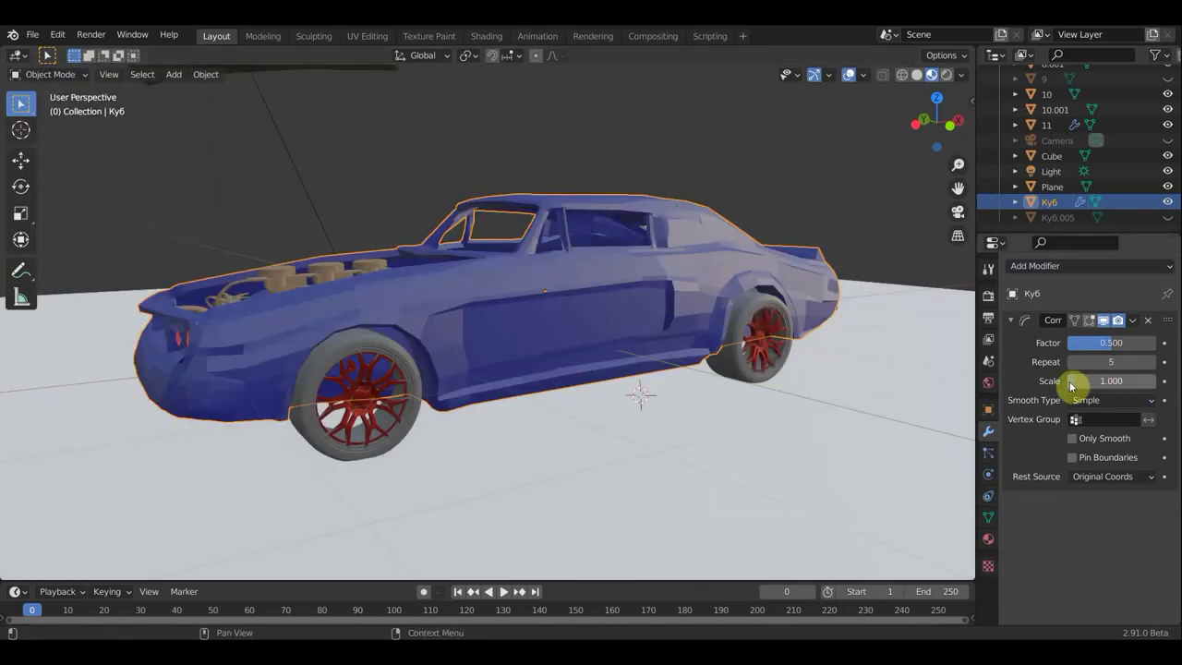
Step: Set Corrective Smooth to Factor 1.000, Repeat 3 and Scale 0.452
drag(1122, 381, 1076, 381)
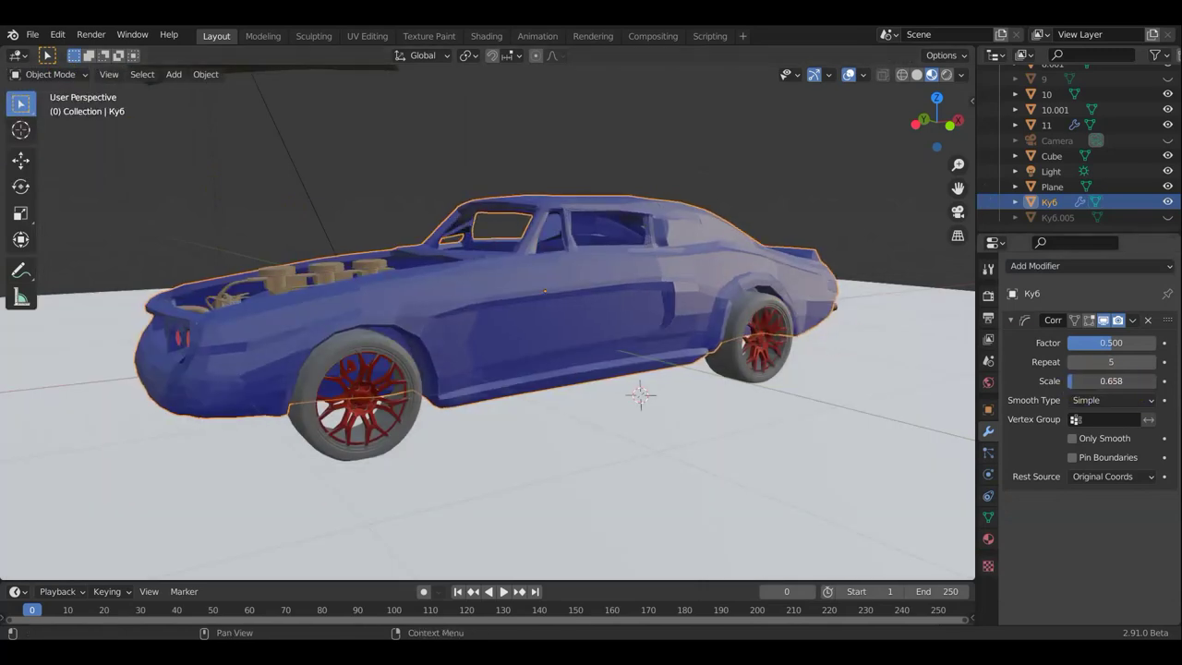
mouse_move(708, 314)
middle_down()
mouse_move(626, 317)
mouse_move(744, 317)
mouse_move(681, 319)
middle_up()
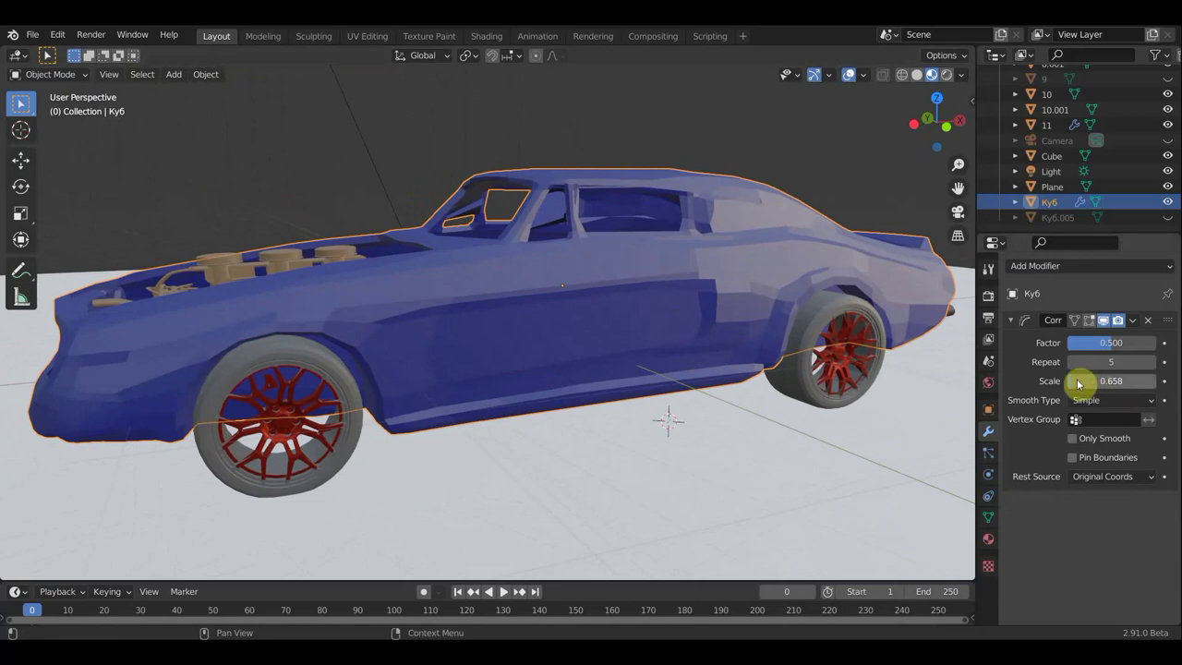
mouse_move(1078, 383)
mouse_down()
mouse_move(1136, 384)
mouse_move(1097, 384)
mouse_up()
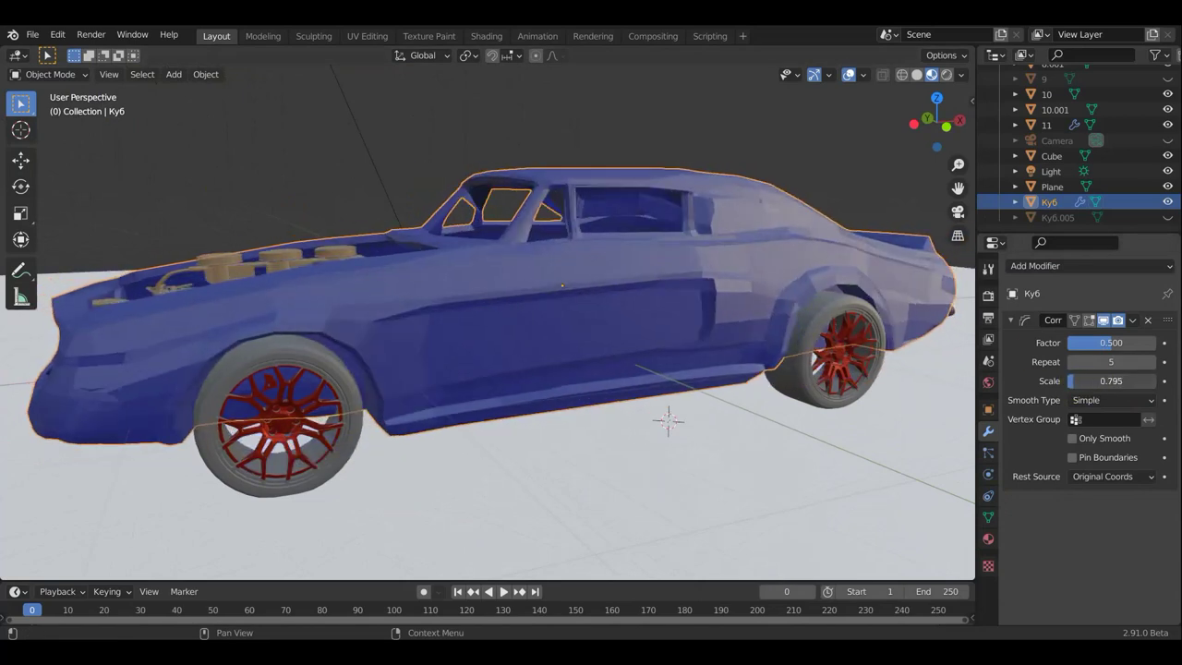
mouse_move(1111, 362)
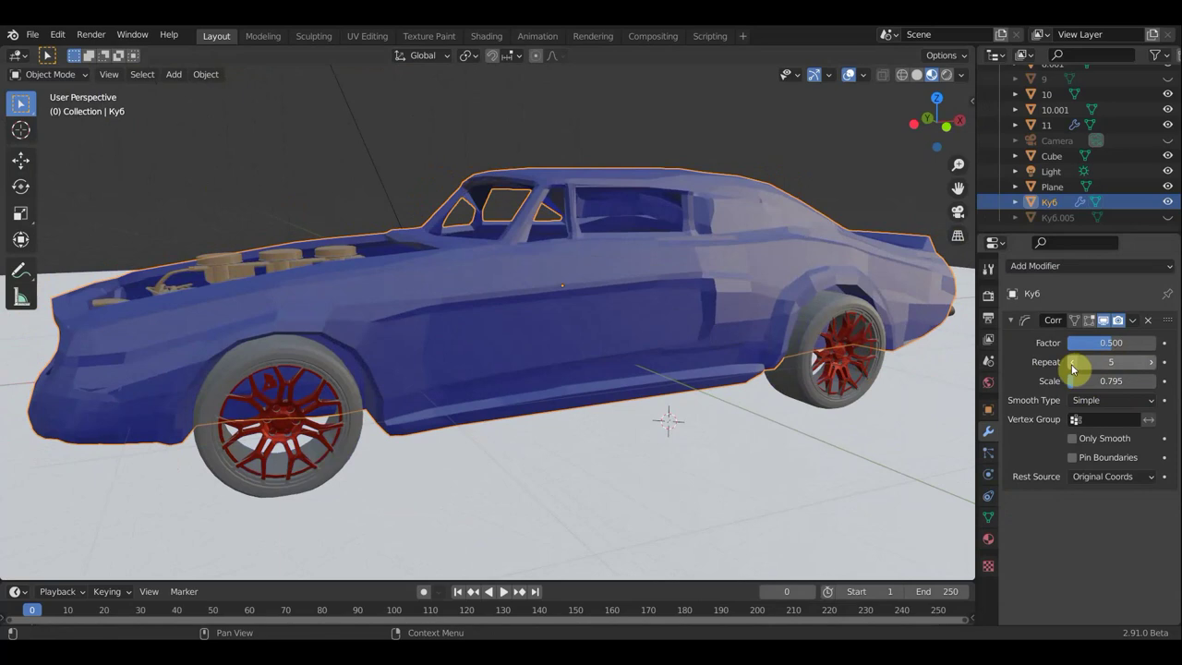
click(1074, 362)
click(1075, 362)
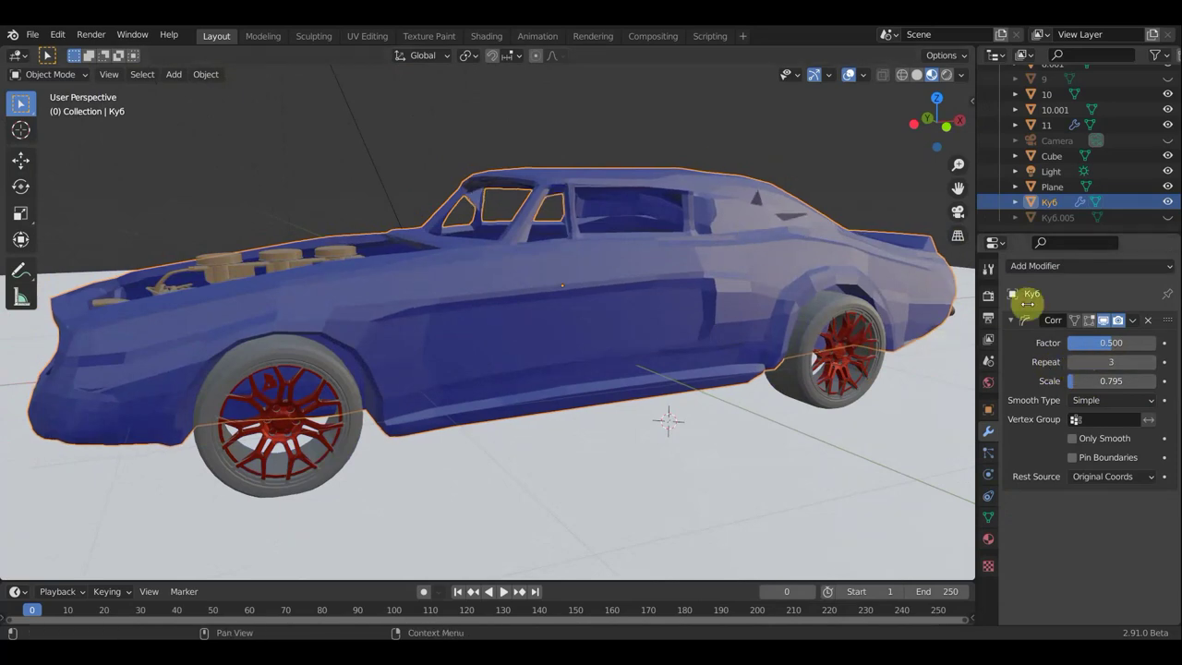
mouse_move(1111, 342)
mouse_down()
mouse_move(1071, 343)
mouse_move(1154, 343)
mouse_up()
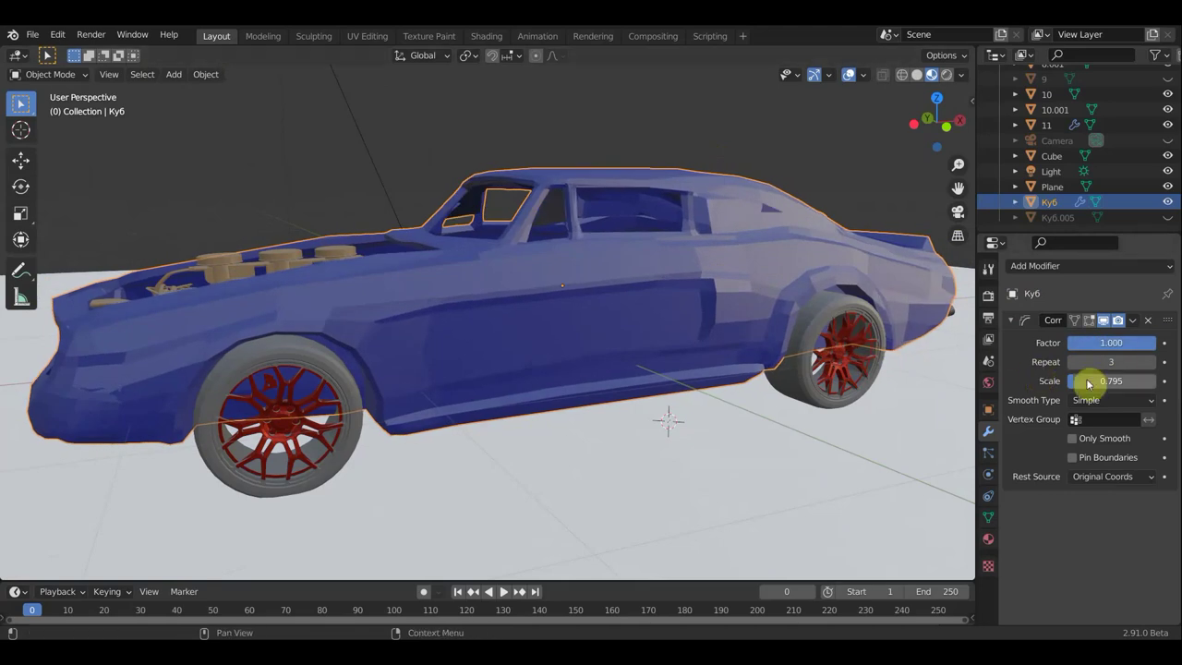
mouse_move(1074, 381)
mouse_down()
mouse_move(1035, 382)
mouse_move(1053, 381)
mouse_up()
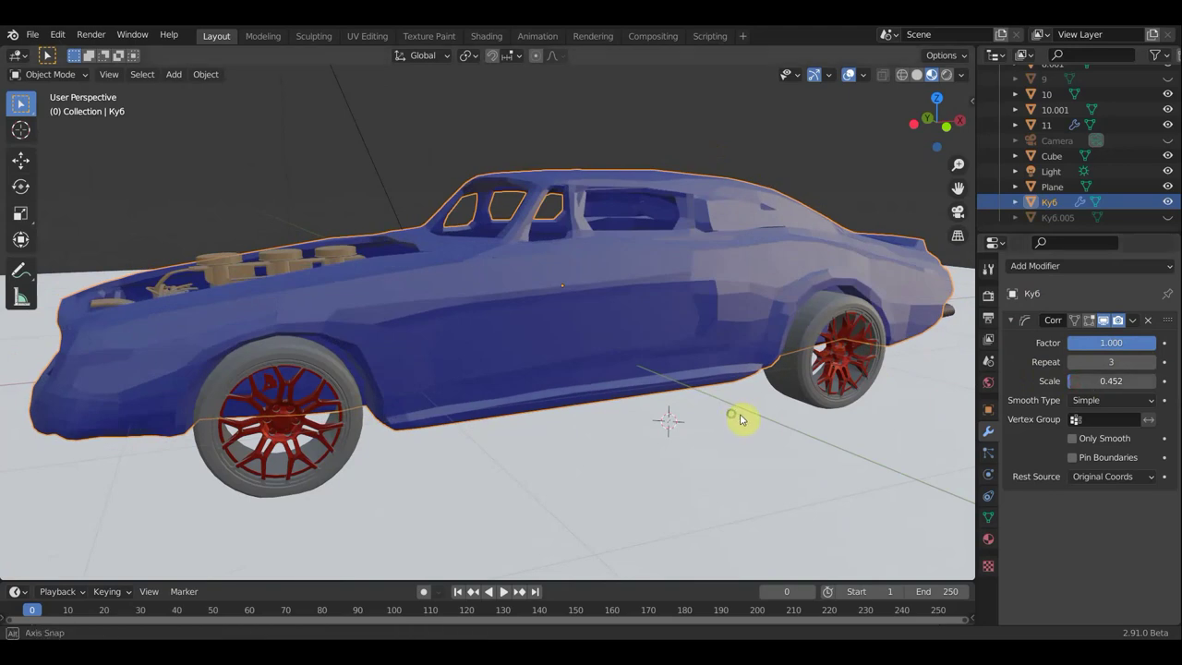
mouse_move(745, 414)
middle_down()
mouse_move(592, 408)
mouse_move(628, 432)
mouse_move(733, 422)
middle_up()
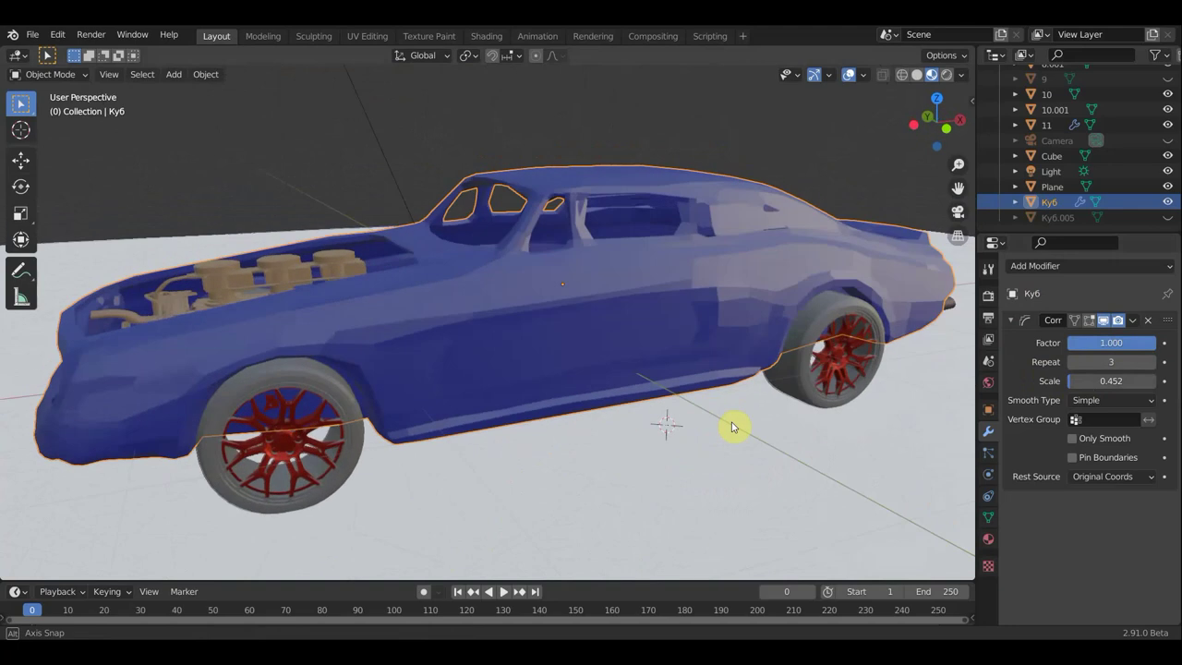
Step: Delete the Corrective Smooth modifier and view the car from the top
click(1150, 321)
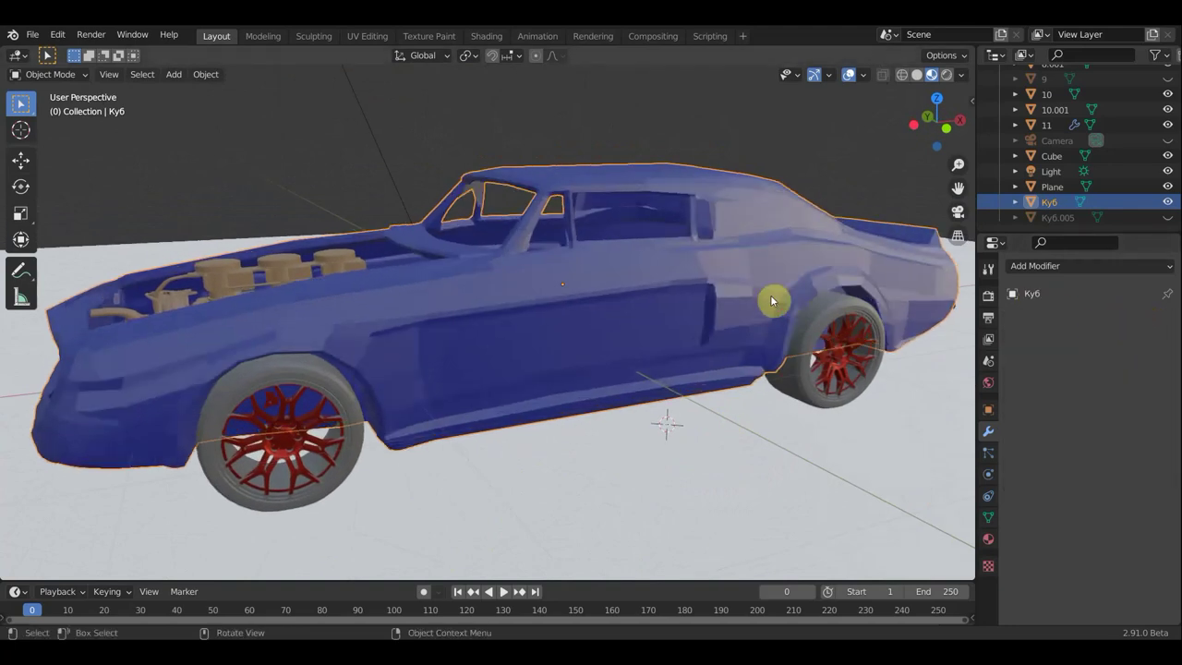
middle_drag(591, 257, 607, 249)
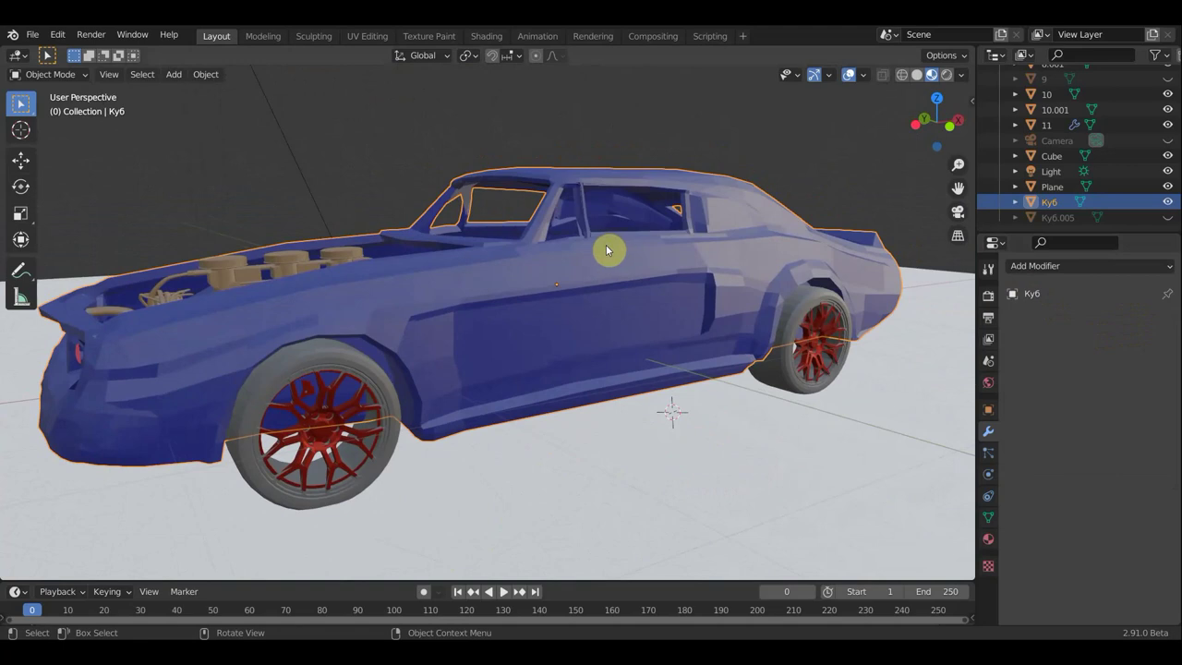
scroll(605, 249, down, 3)
scroll(591, 253, down, 2)
middle_drag(575, 258, 686, 361)
Step: Select the hood over the engine and check it in wireframe, then solid shading
click(499, 389)
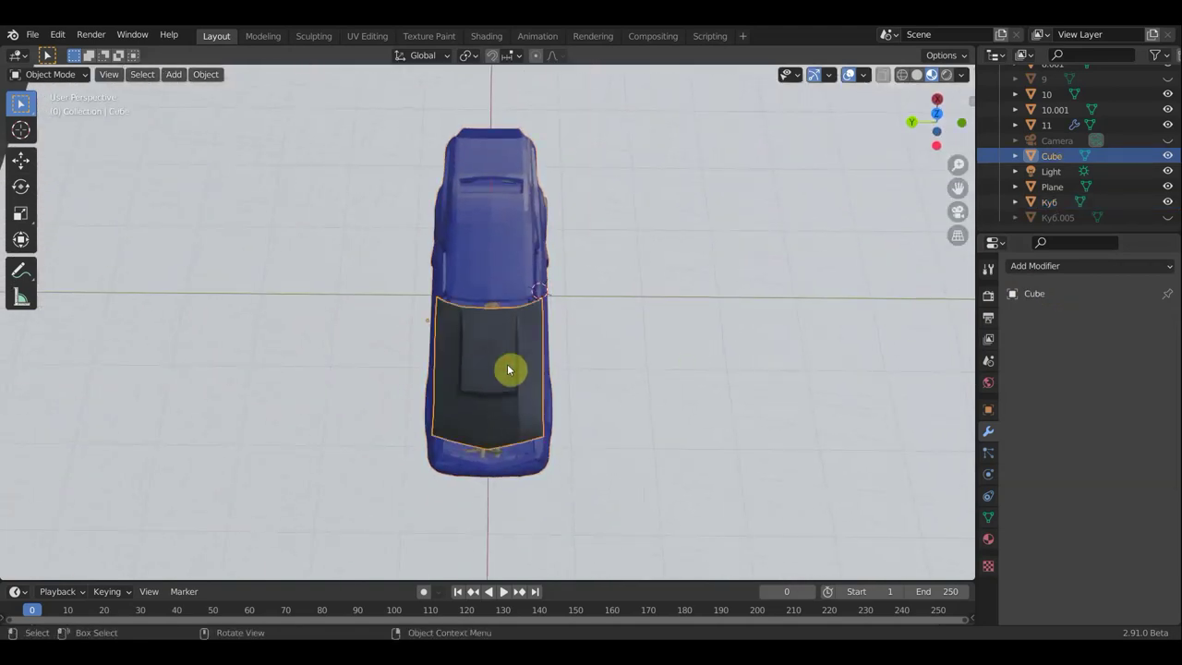
click(916, 75)
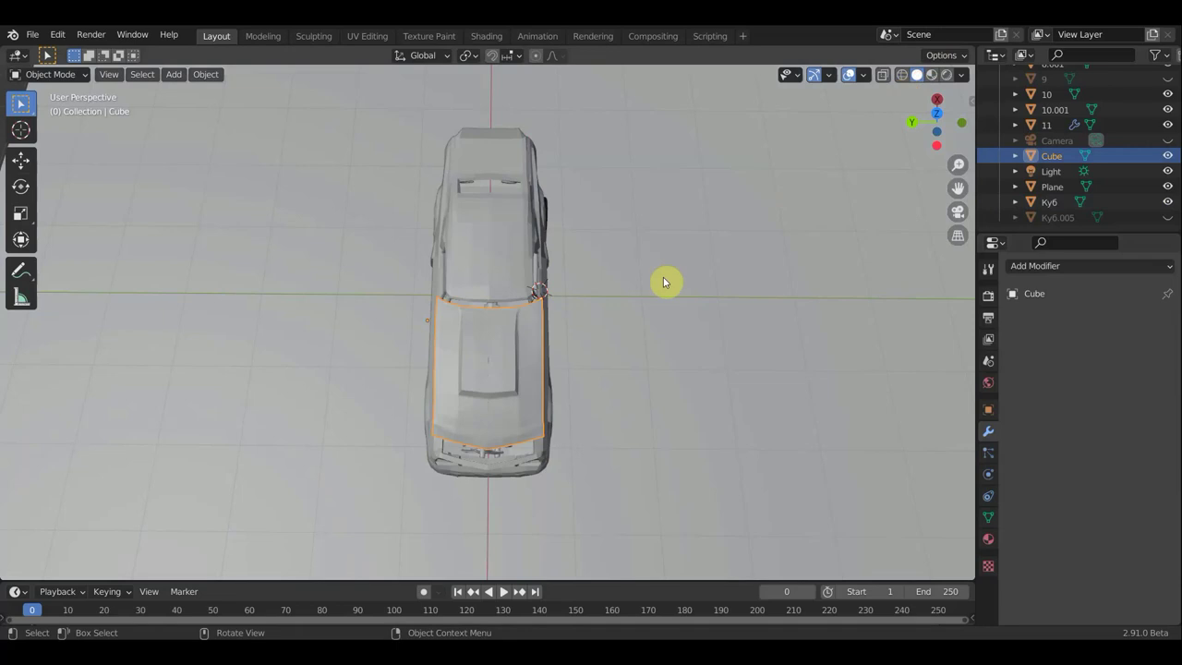
scroll(663, 280, up, 4)
mouse_move(673, 300)
shift+middle_down()
mouse_move(681, 243)
mouse_move(670, 231)
shift+middle_up()
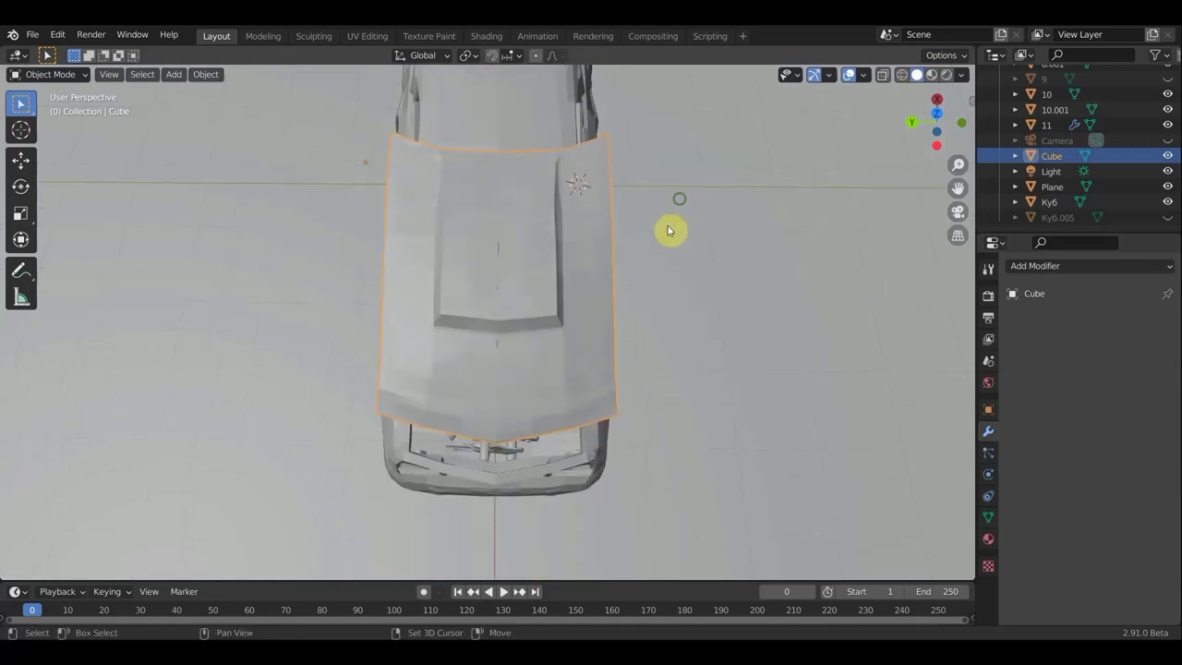
click(904, 76)
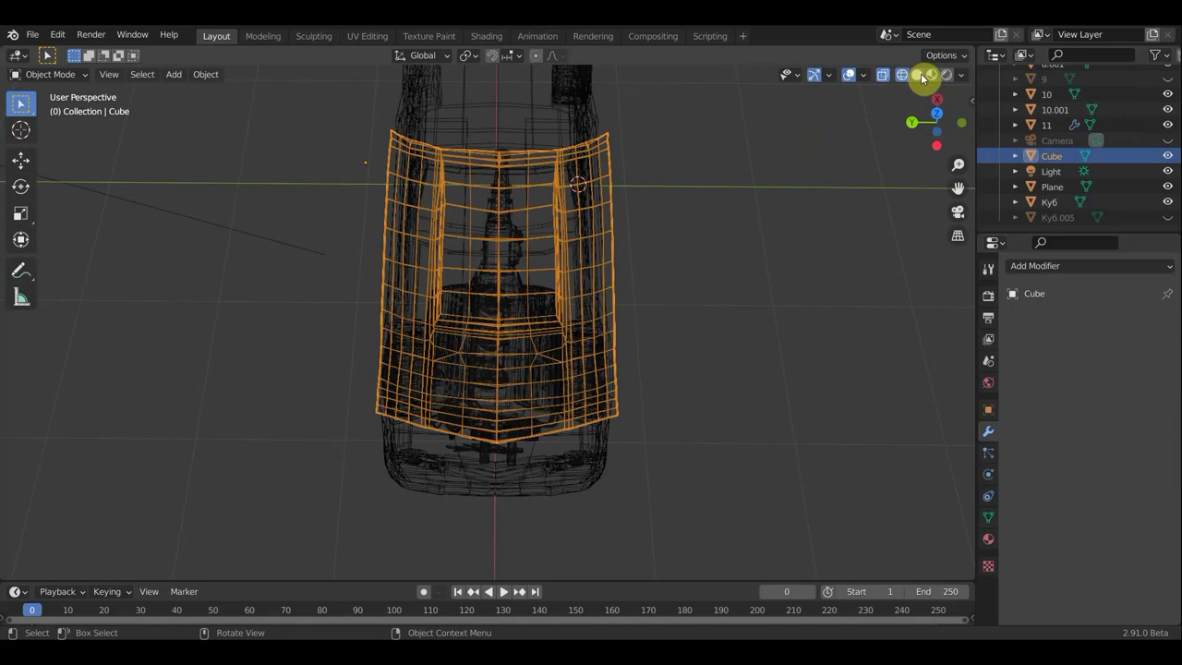
click(918, 76)
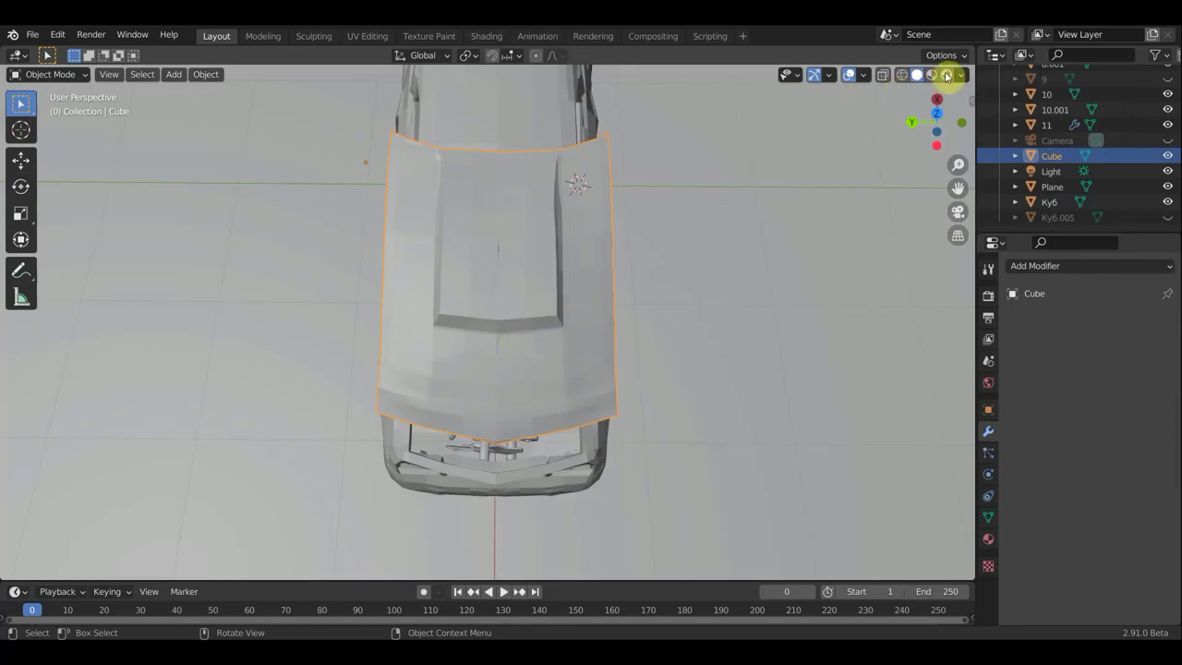
Step: Apply Shade Smooth to the hood in material preview shading
click(932, 75)
right_click(507, 319)
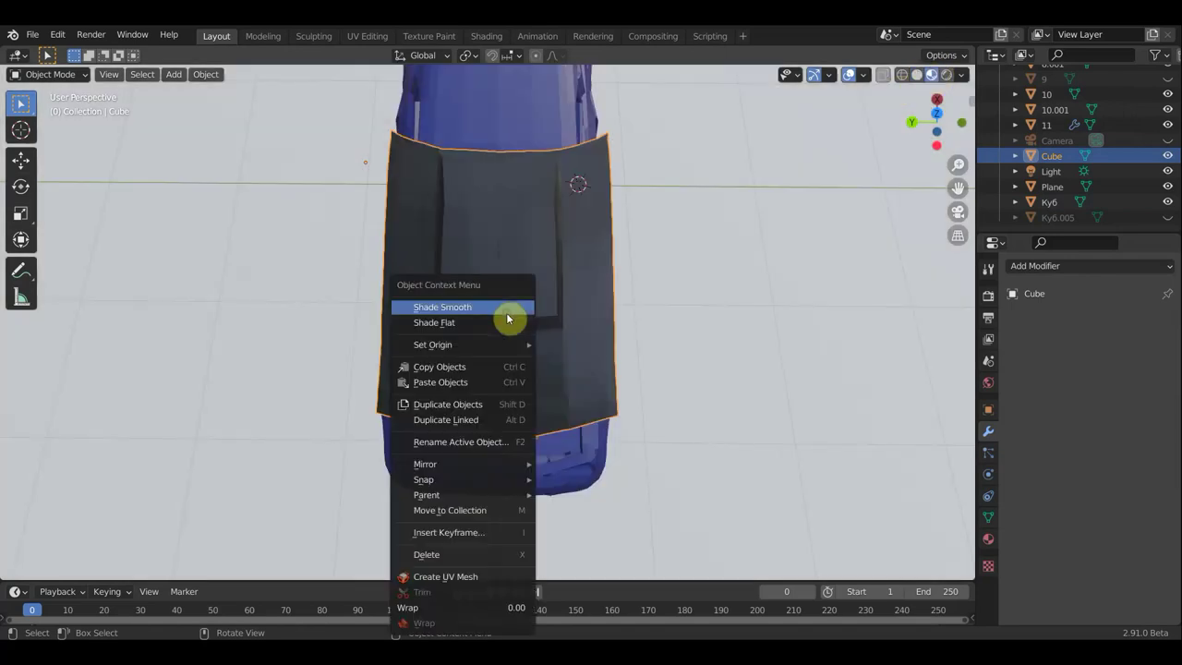
click(504, 315)
scroll(600, 309, up, 2)
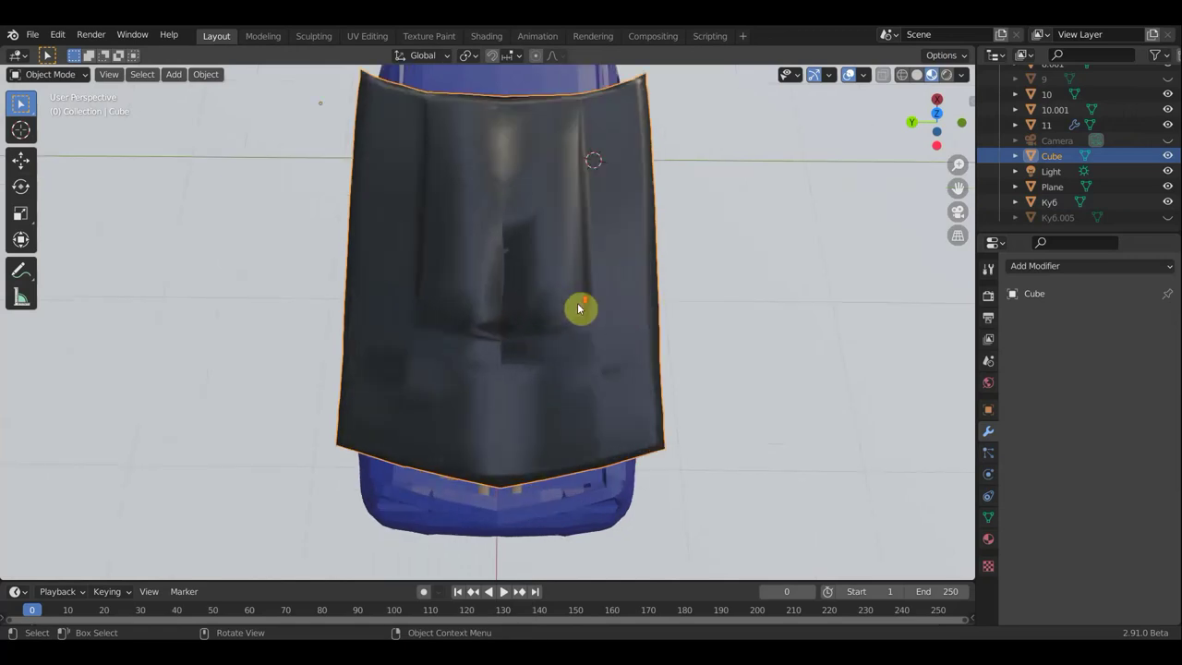
scroll(647, 319, up, 4)
scroll(651, 326, down, 3)
Step: Enable Auto Smooth at 30° in the hood's Object Data normals settings
click(988, 517)
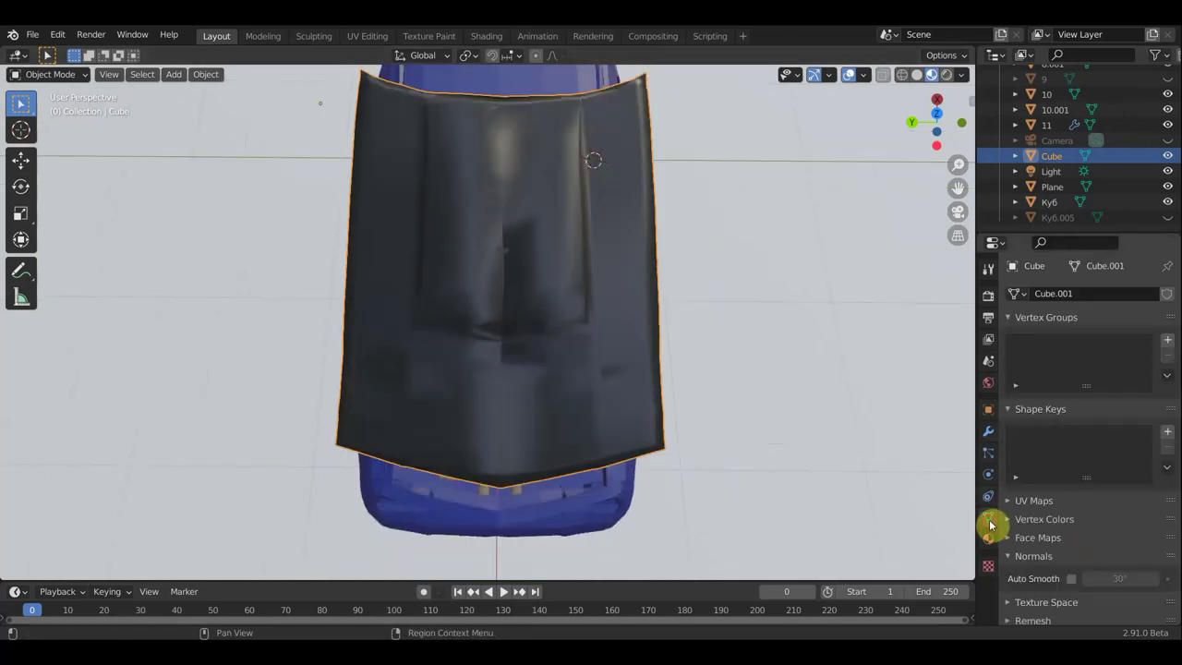
click(1072, 579)
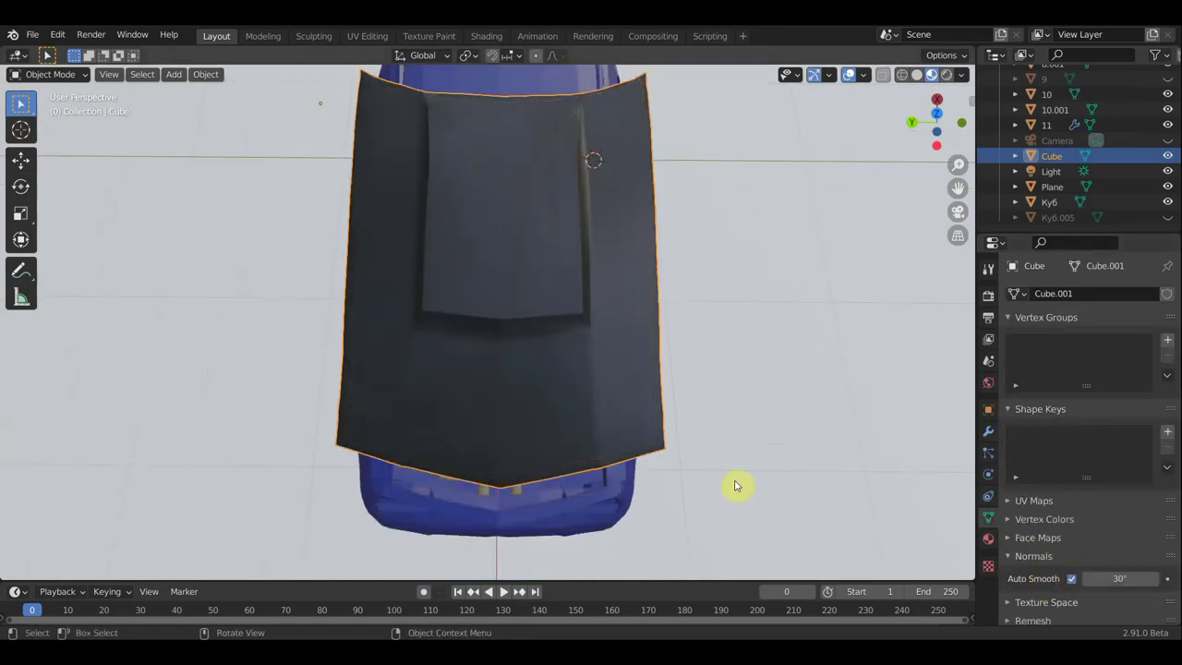
mouse_move(739, 482)
middle_down()
mouse_move(744, 434)
mouse_move(781, 475)
mouse_move(763, 482)
middle_up()
mouse_move(746, 255)
middle_down()
mouse_move(720, 269)
mouse_move(637, 242)
mouse_move(681, 222)
mouse_move(691, 290)
mouse_move(702, 262)
mouse_move(771, 246)
mouse_move(778, 264)
mouse_move(762, 282)
mouse_move(692, 292)
mouse_move(615, 197)
mouse_move(636, 197)
mouse_move(646, 238)
mouse_move(546, 148)
mouse_move(552, 174)
mouse_move(596, 179)
mouse_move(501, 242)
mouse_move(567, 240)
mouse_move(325, 232)
middle_up()
scroll(637, 242, down, 5)
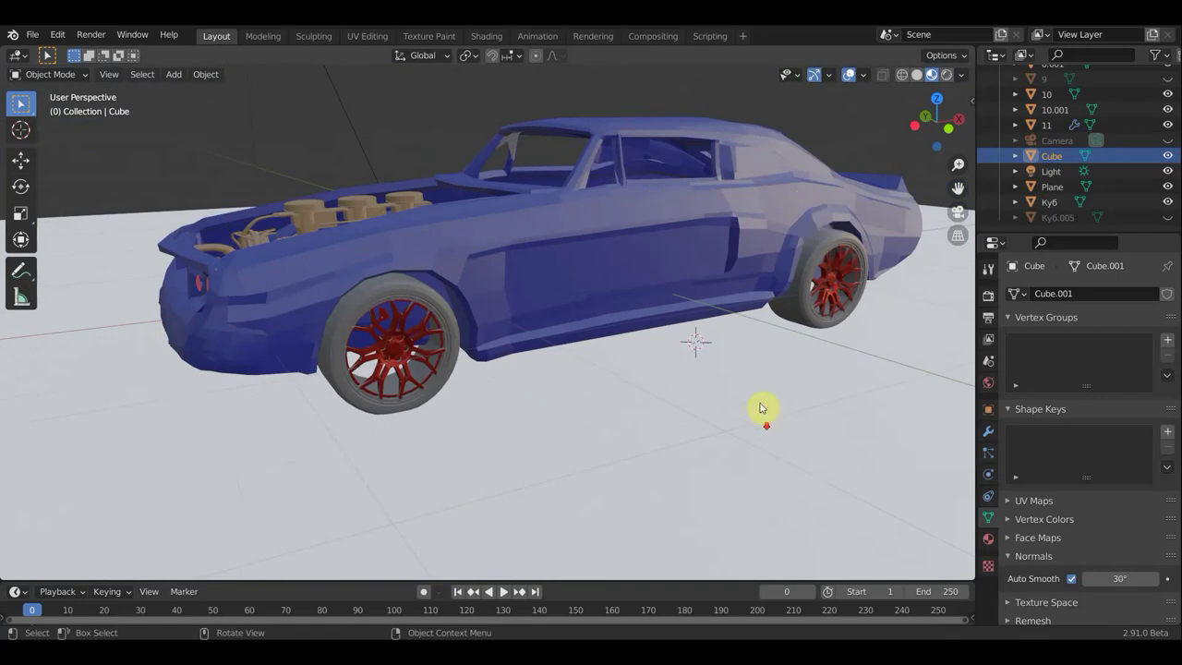
Step: Orbit the car through side, rear three-quarter and front three-quarter views
mouse_move(761, 406)
middle_down()
mouse_move(681, 388)
mouse_move(542, 409)
mouse_move(391, 394)
mouse_move(760, 395)
middle_up()
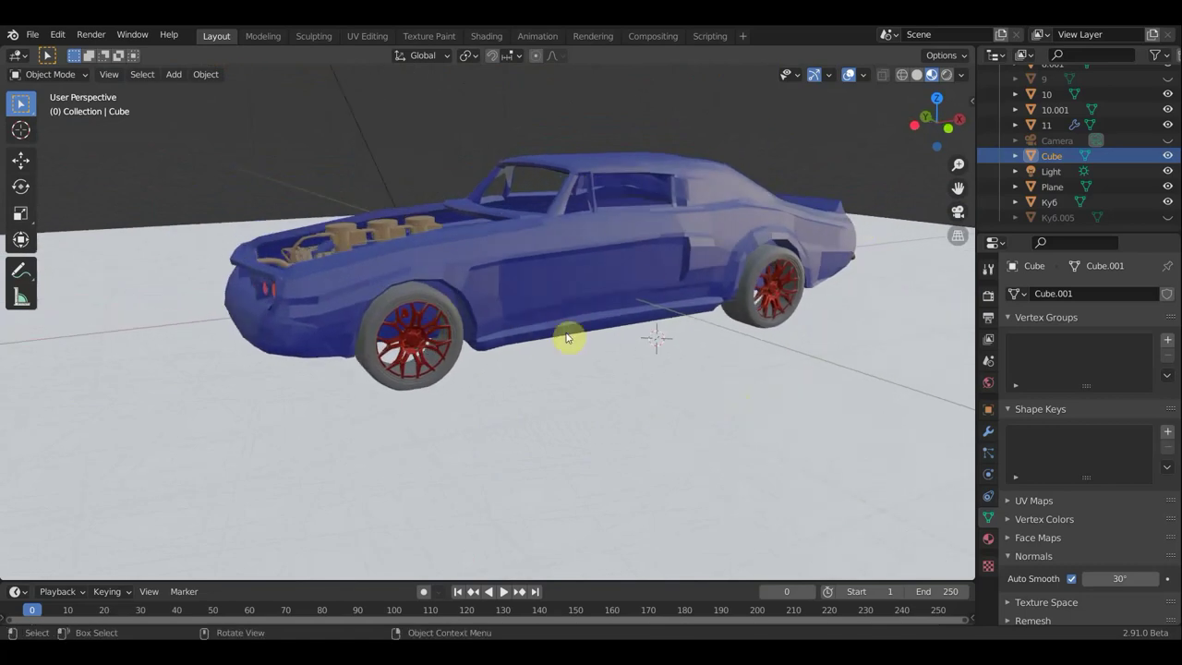
scroll(567, 337, up, 1)
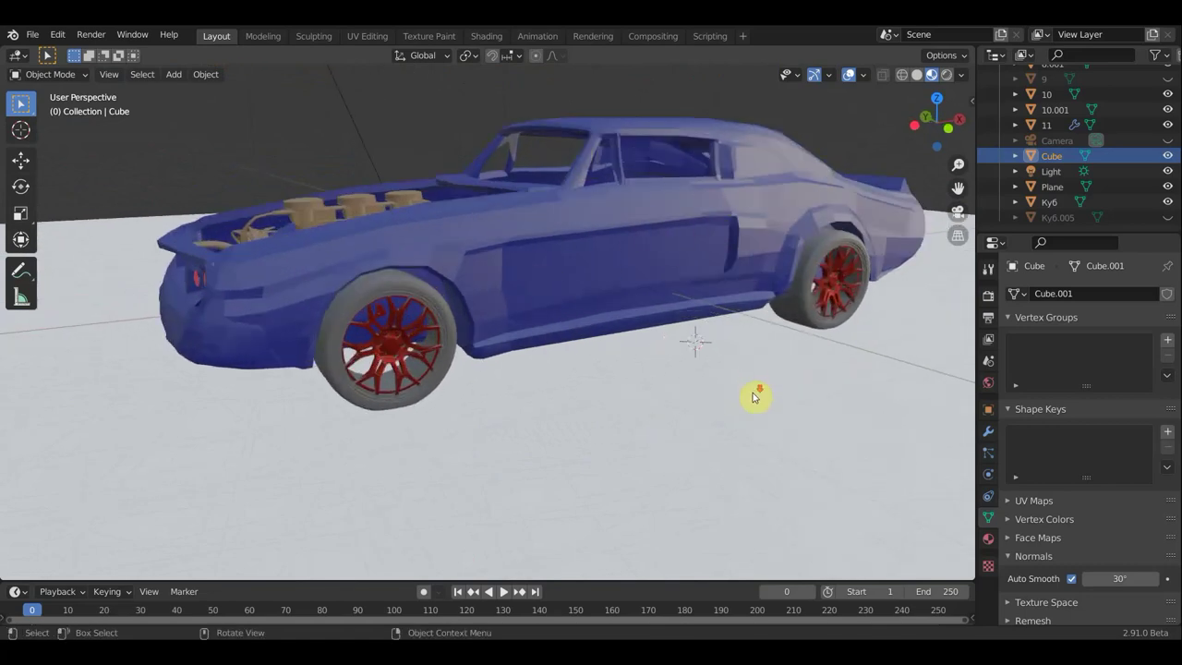
middle_drag(754, 397, 708, 387)
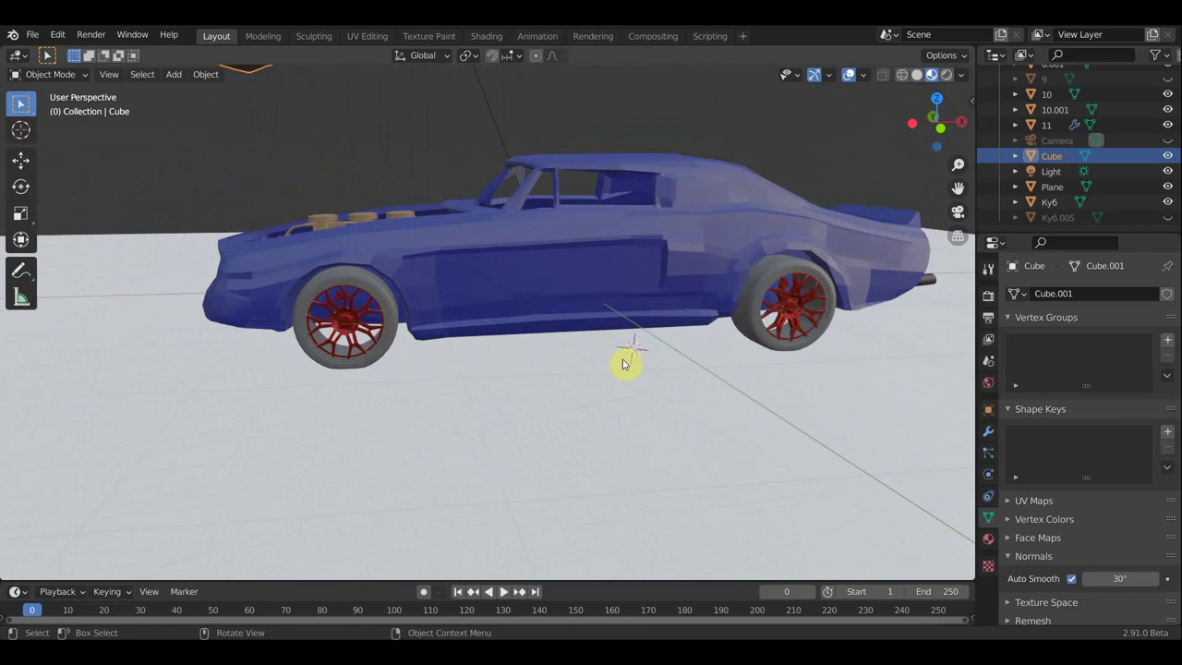
middle_drag(624, 363, 667, 366)
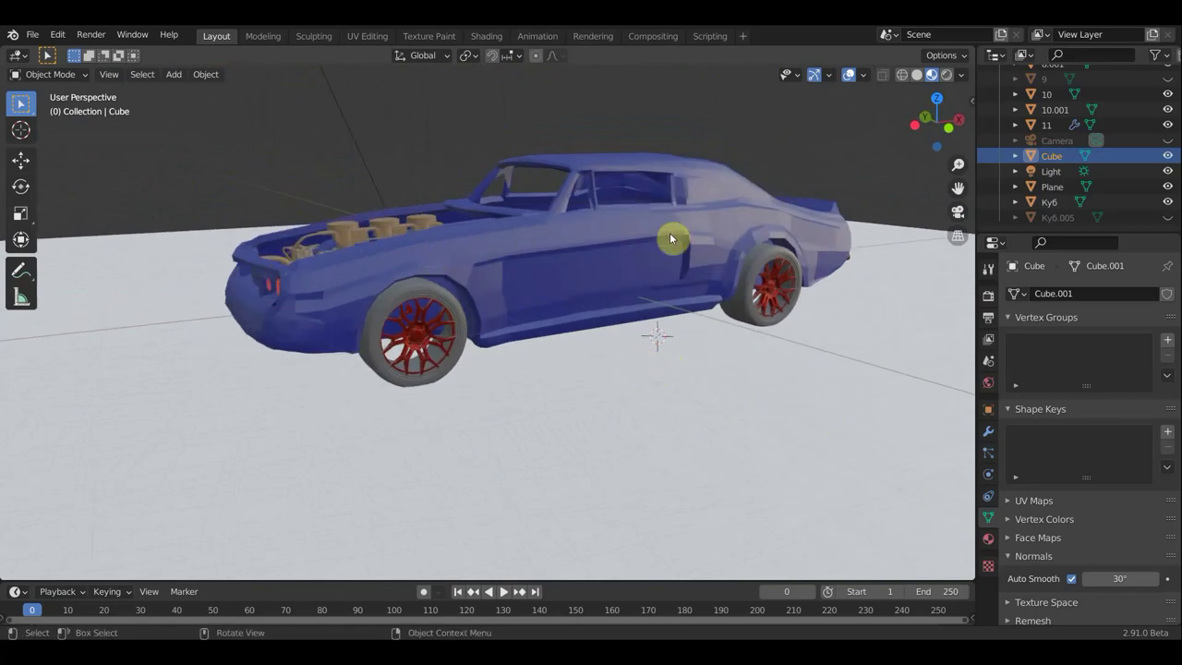
middle_drag(602, 389, 577, 391)
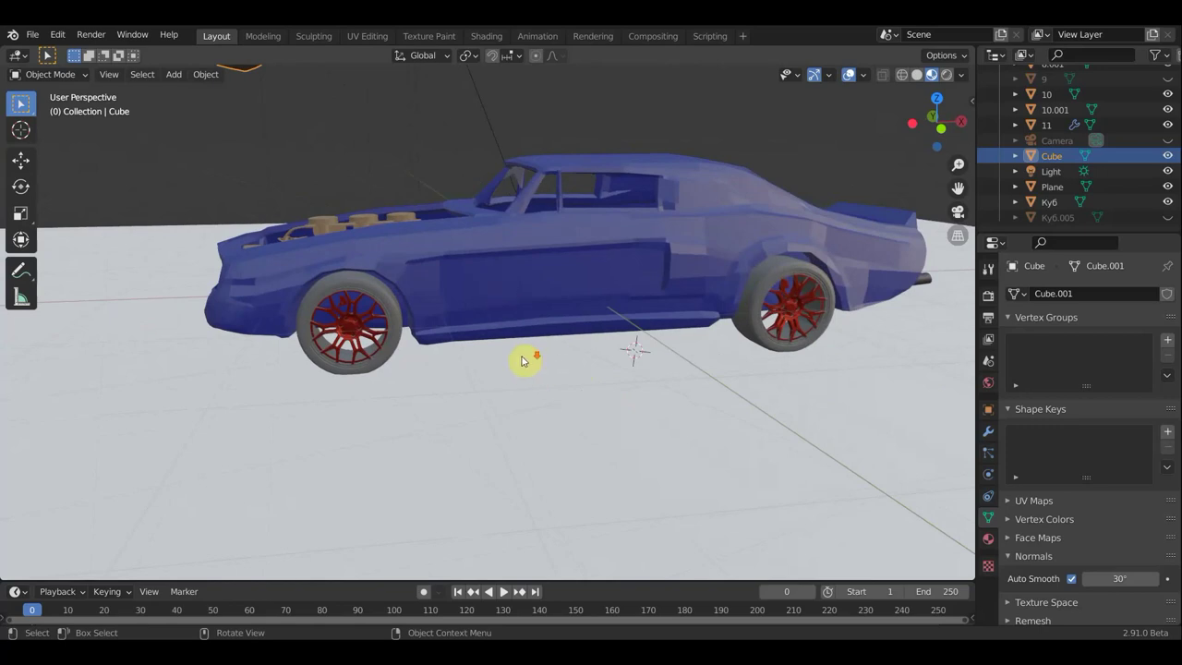
scroll(527, 360, down, 2)
middle_drag(533, 360, 572, 358)
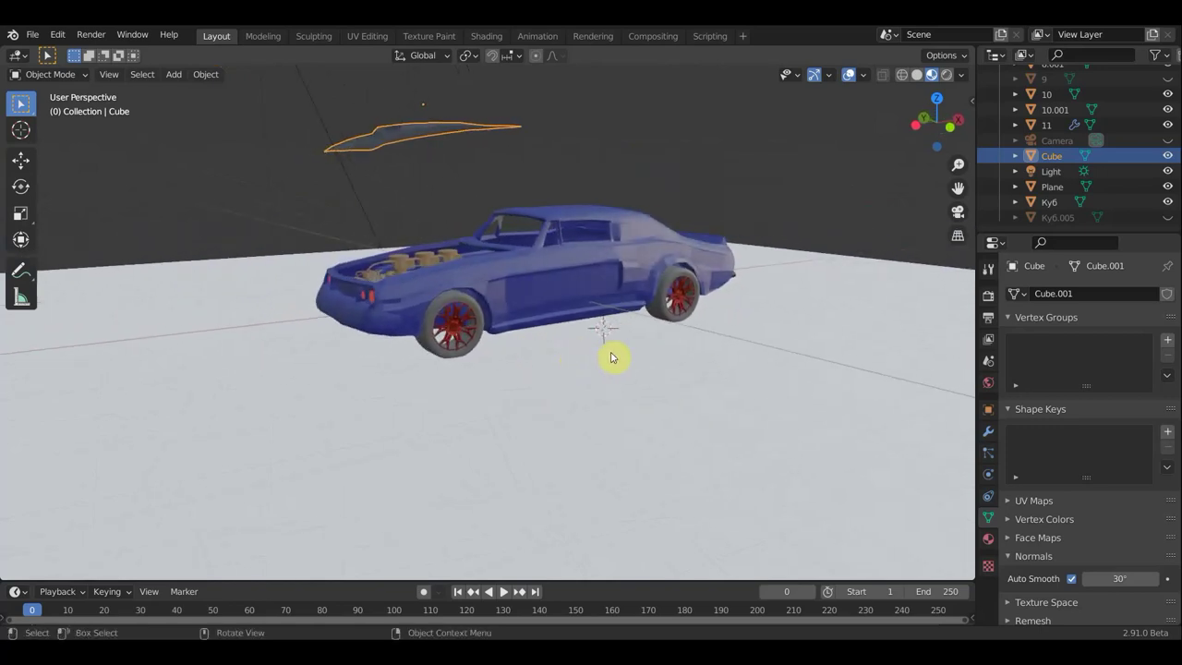